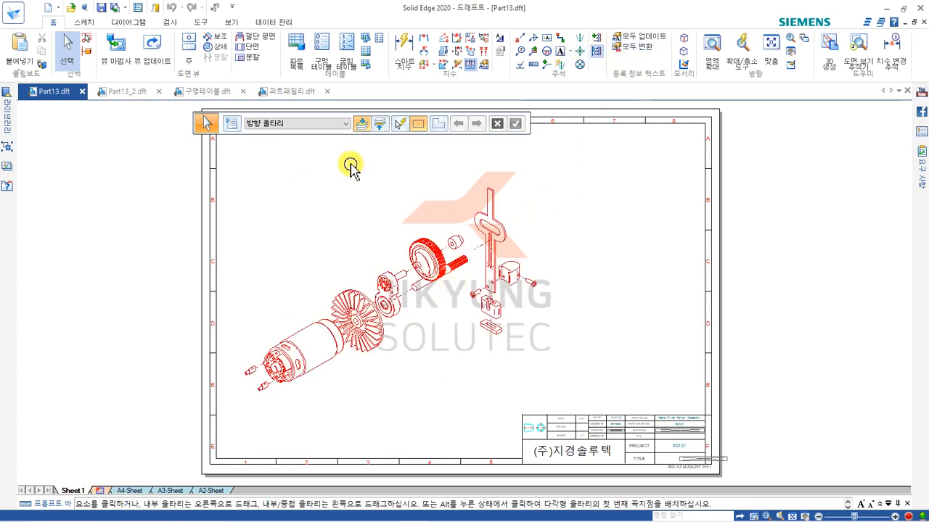
Start a parts list from the exploded assembly view and enable placing the list on the sheet.
{"action": "left_click", "coordinate": [298, 55]}
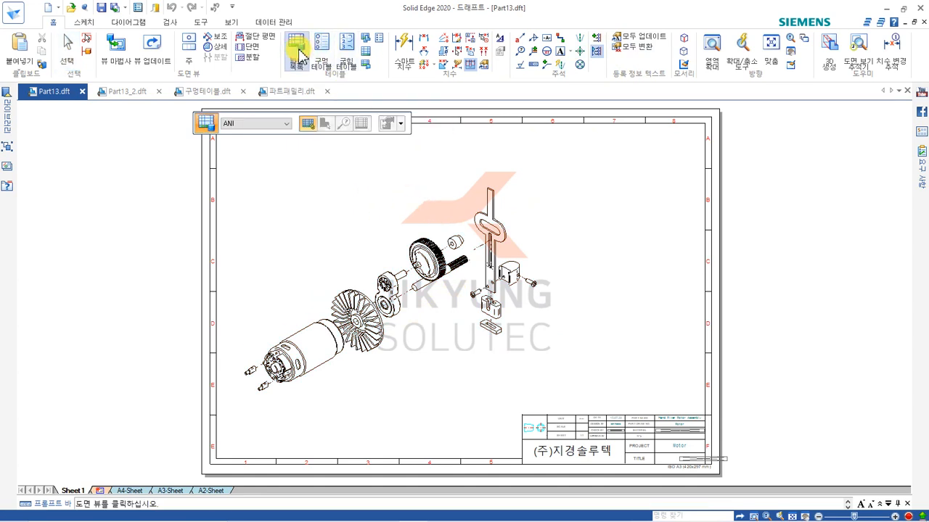
{"action": "left_click", "coordinate": [394, 297]}
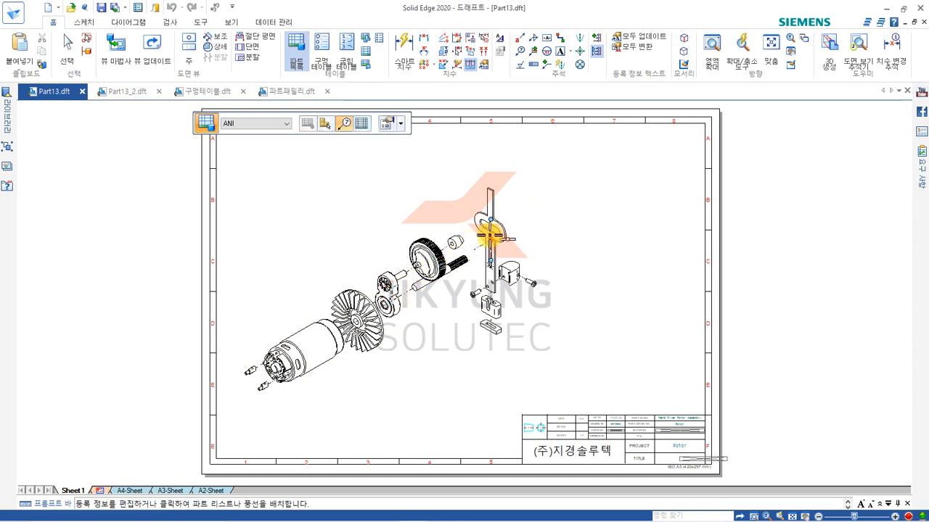
{"action": "left_click", "coordinate": [362, 128]}
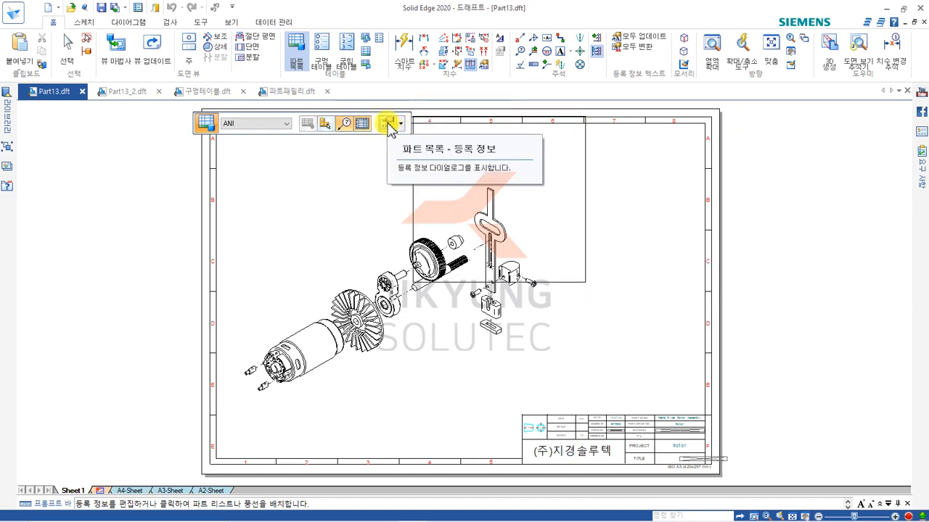
Open the parts list properties and set the table style to Normal.
{"action": "left_click", "coordinate": [390, 125]}
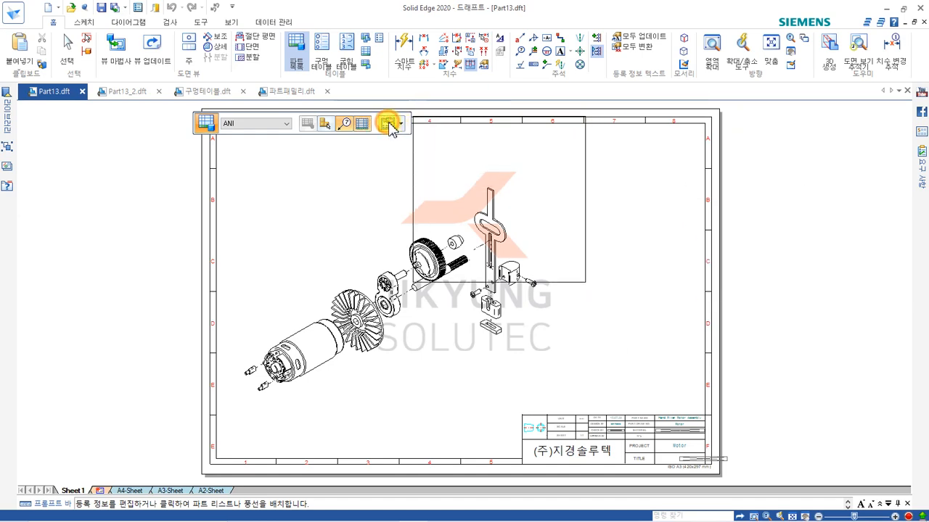
{"action": "left_click_drag", "start_coordinate": [535, 121], "coordinate": [487, 66]}
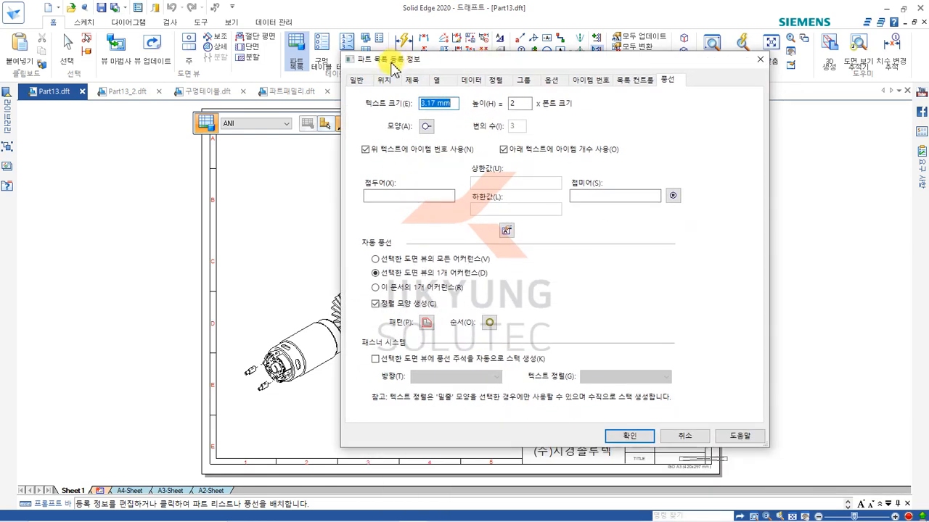
{"action": "left_click", "coordinate": [359, 81]}
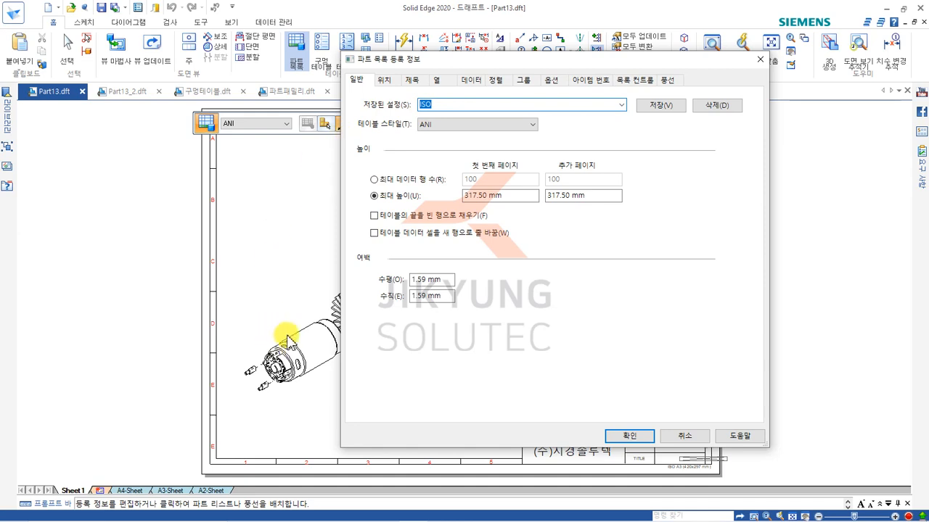
{"action": "left_click", "coordinate": [462, 128]}
{"action": "left_click", "coordinate": [441, 144]}
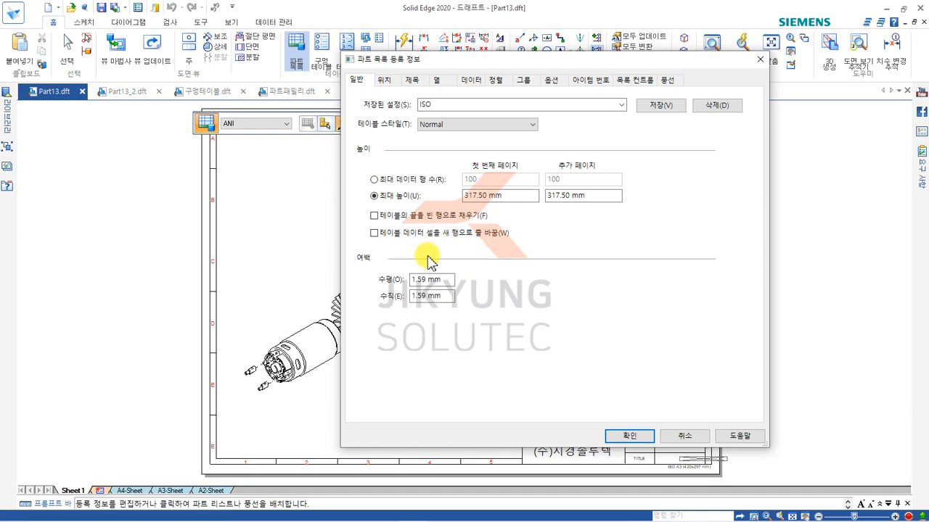
Set the parts list's corner anchor to 아래쪽-오른쪽 (bottom-right).
{"action": "left_click", "coordinate": [383, 81]}
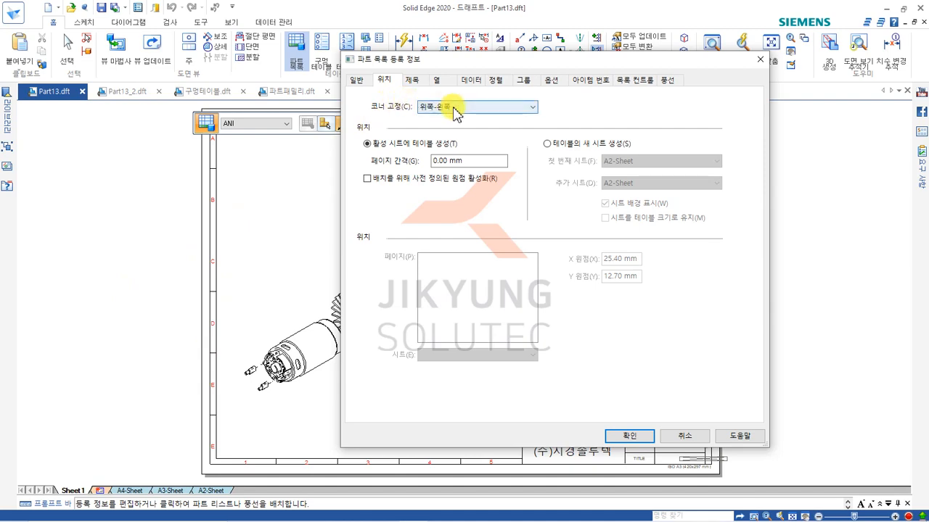
{"action": "left_click_drag", "start_coordinate": [482, 64], "coordinate": [232, 34]}
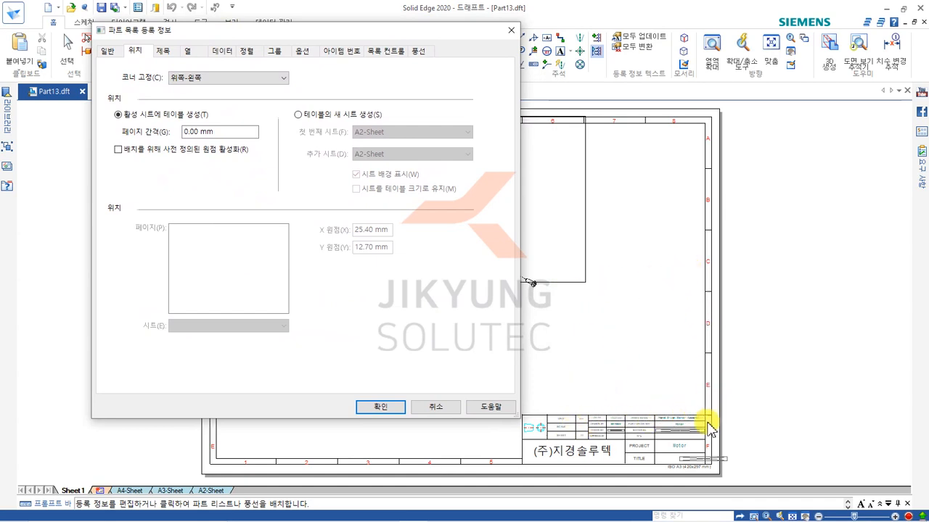
{"action": "left_click", "coordinate": [244, 78]}
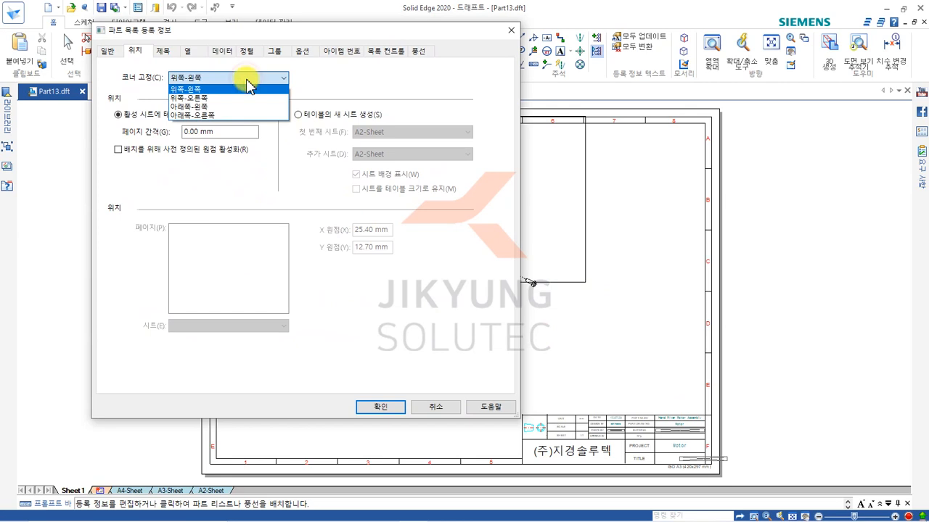
{"action": "left_click", "coordinate": [218, 114]}
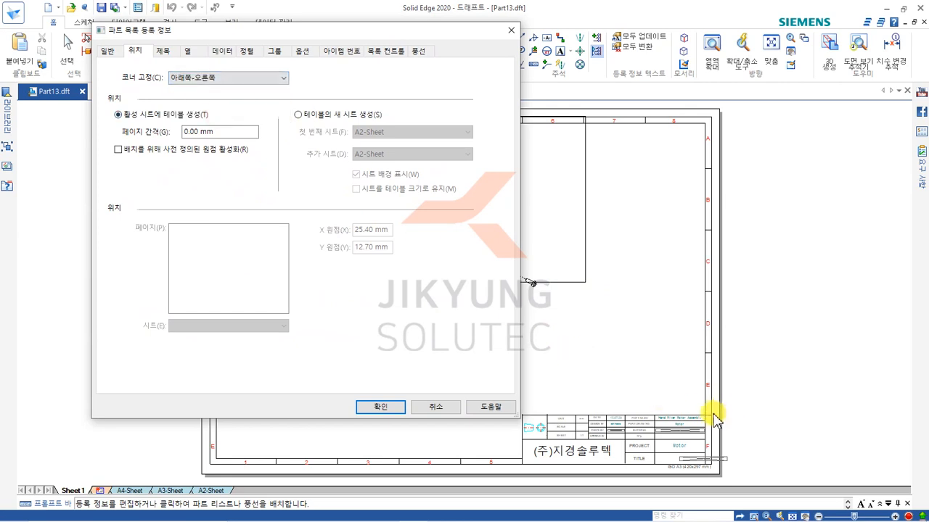
{"action": "left_click_drag", "start_coordinate": [251, 32], "coordinate": [368, 47]}
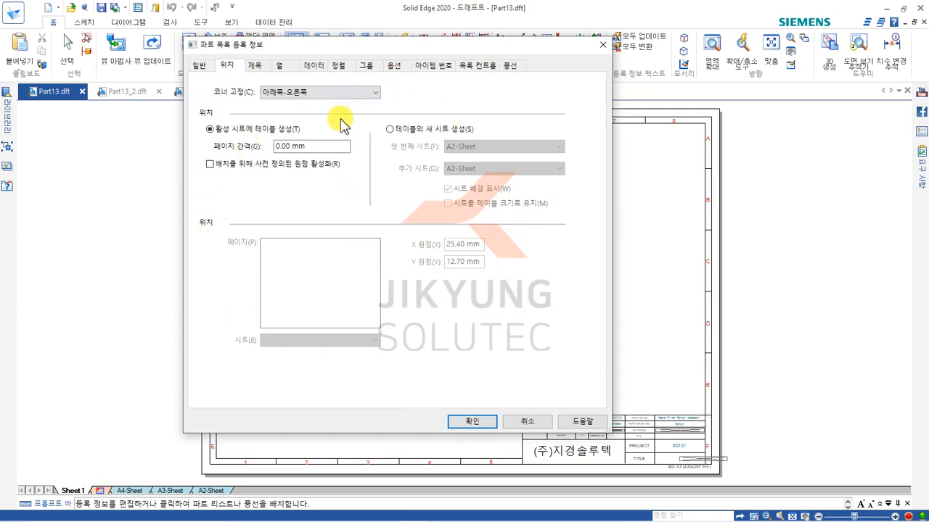
Add a title to the parts list and delete it again.
{"action": "left_click", "coordinate": [255, 65]}
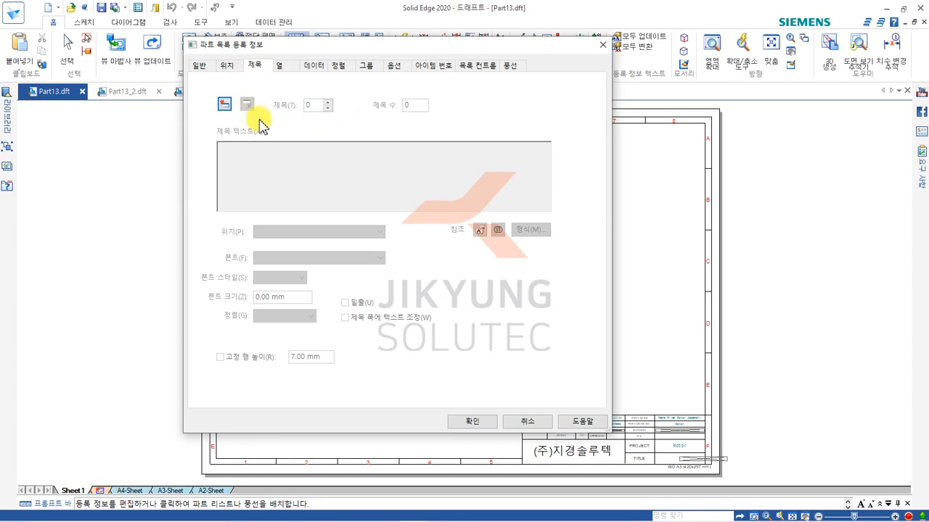
{"action": "left_click", "coordinate": [225, 105]}
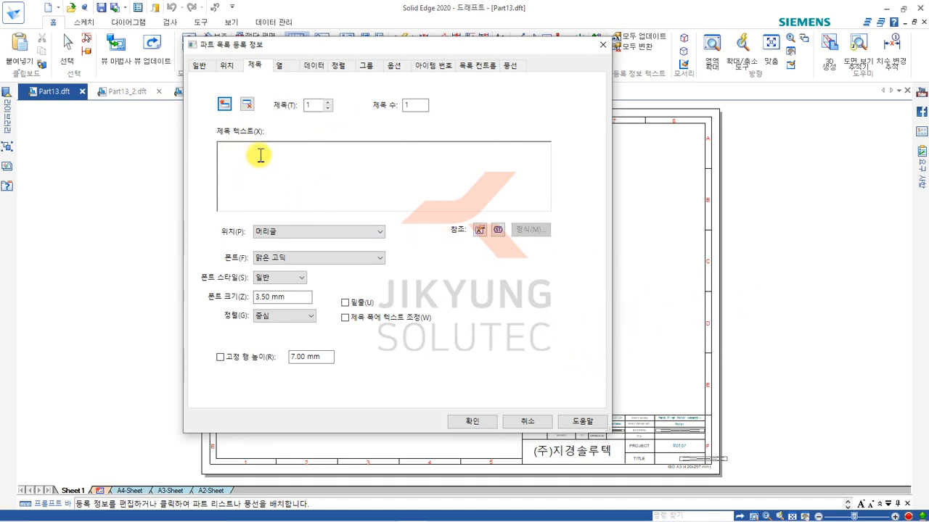
{"action": "left_click", "coordinate": [246, 106]}
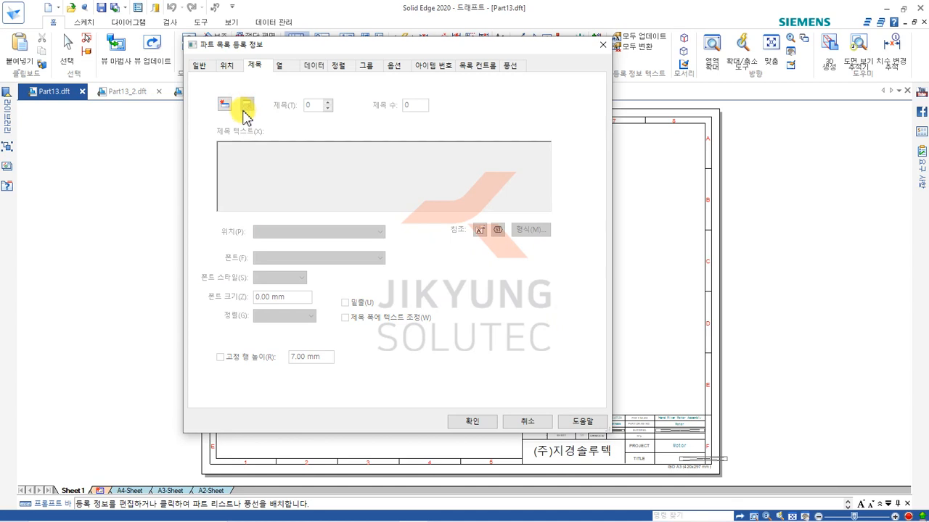
Move the Quantity column up in the parts list's column order and return it to the end.
{"action": "left_click", "coordinate": [283, 67]}
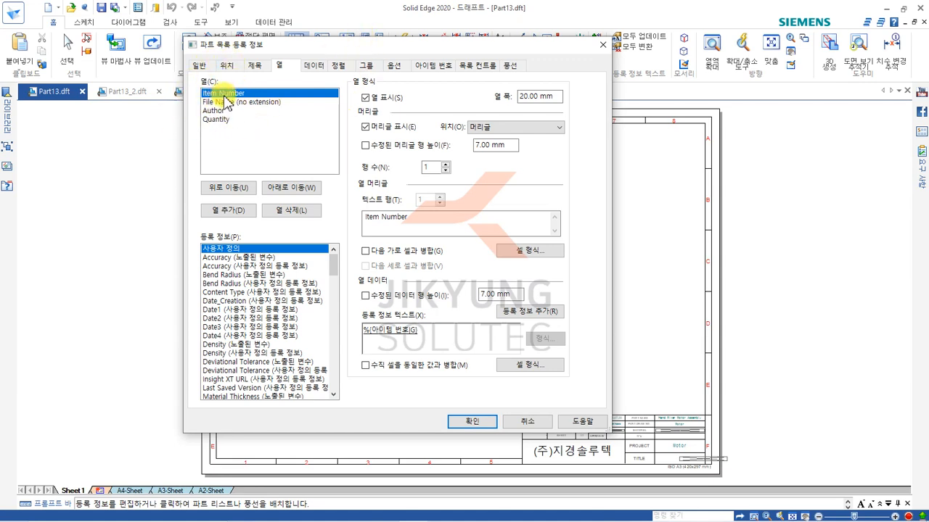
{"action": "left_click", "coordinate": [217, 120]}
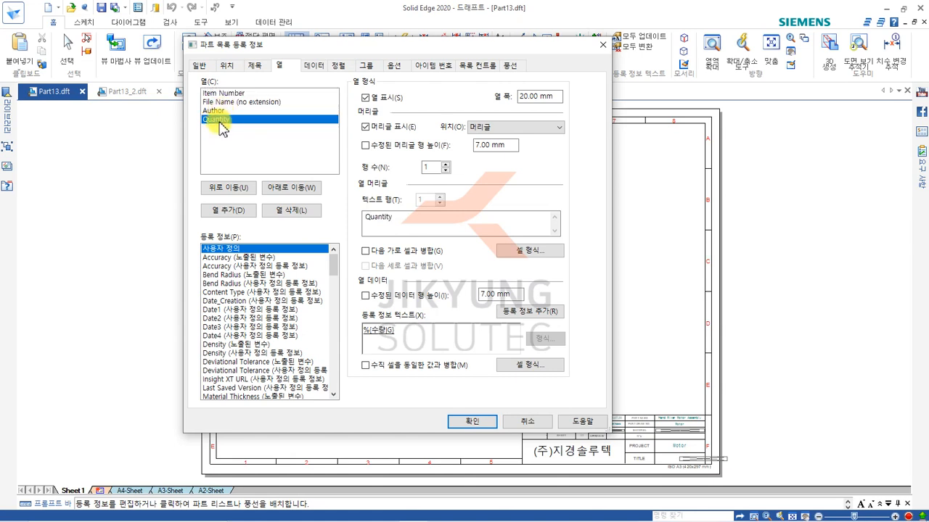
{"action": "left_click", "coordinate": [222, 189]}
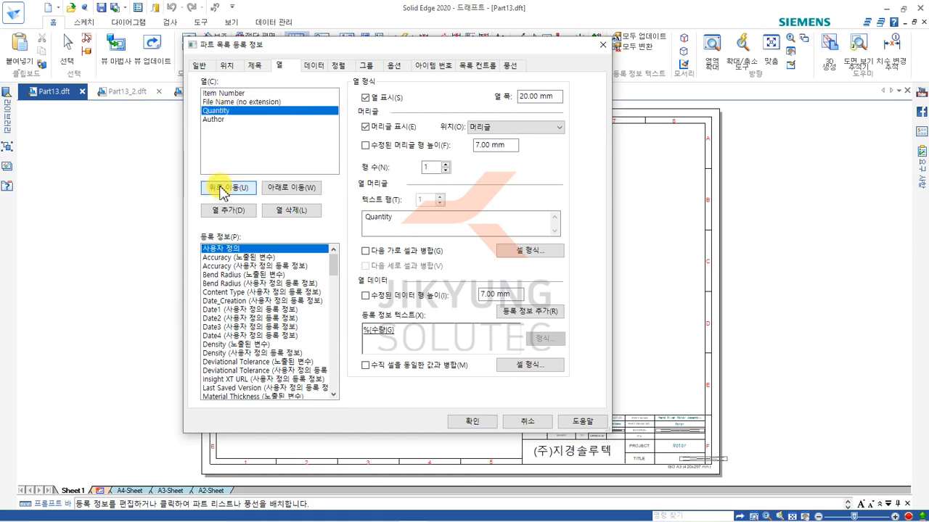
{"action": "left_click", "coordinate": [223, 189]}
{"action": "left_click", "coordinate": [286, 188]}
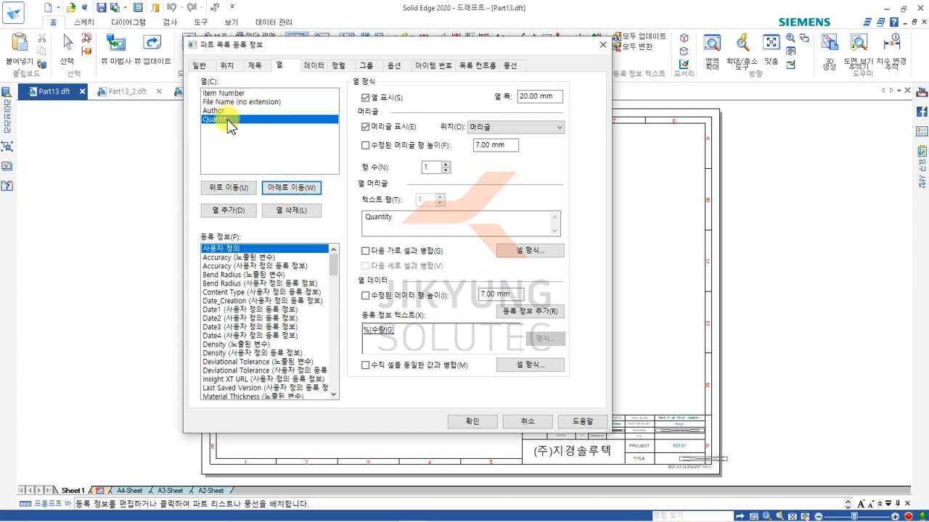
Add a column for the exposed variable Relief Length to the parts list and delete that column again.
{"action": "left_click", "coordinate": [238, 292]}
{"action": "left_click", "coordinate": [287, 276]}
{"action": "scroll", "coordinate": [281, 301], "scroll_direction": "down", "scroll_amount": 2}
{"action": "scroll", "coordinate": [281, 303], "scroll_direction": "down", "scroll_amount": 12}
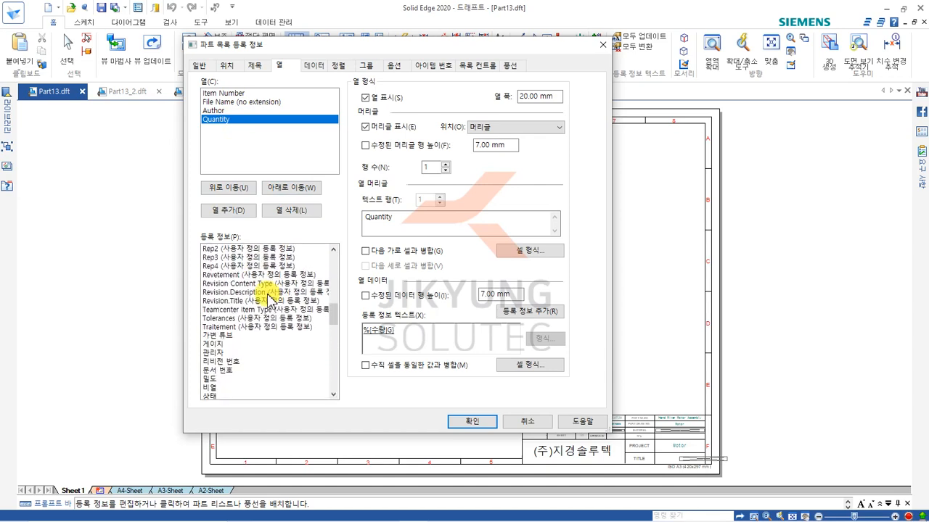
{"action": "scroll", "coordinate": [270, 297], "scroll_direction": "up", "scroll_amount": 2}
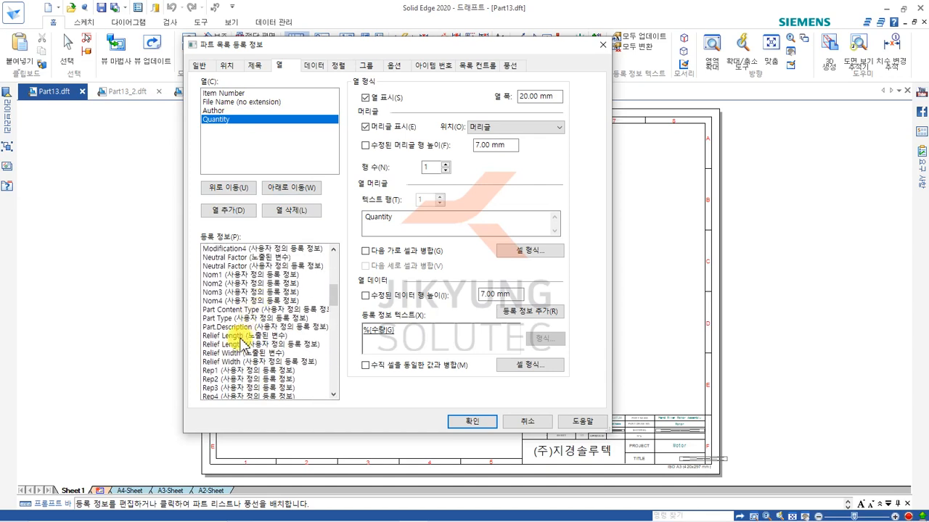
{"action": "left_click", "coordinate": [242, 335]}
{"action": "left_click", "coordinate": [219, 212]}
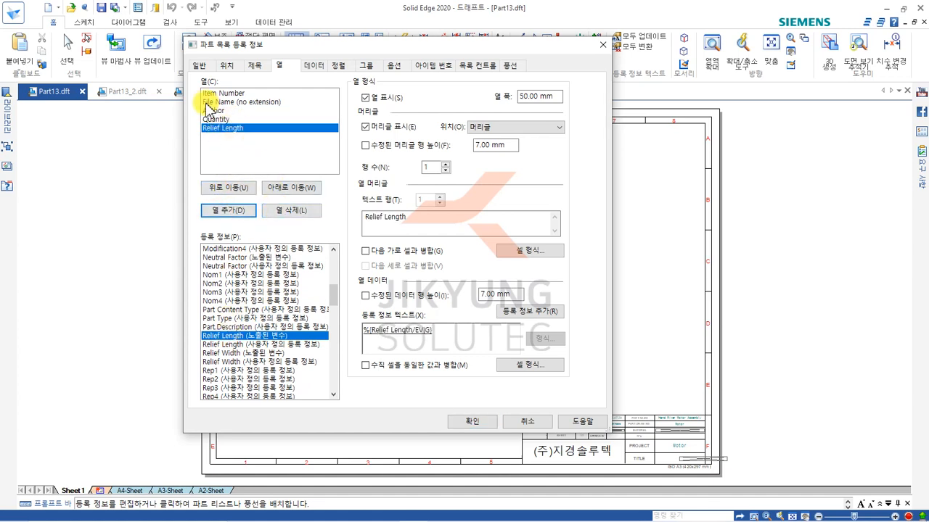
{"action": "left_click", "coordinate": [304, 209]}
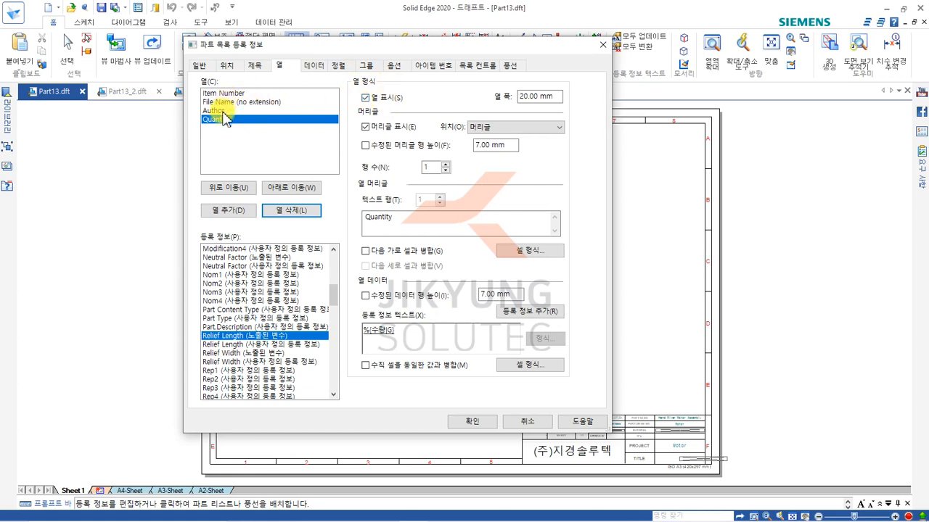
Switch the Quantity column's display and header display off and back on, keeping 머리글 as the header position.
{"action": "left_click", "coordinate": [367, 97]}
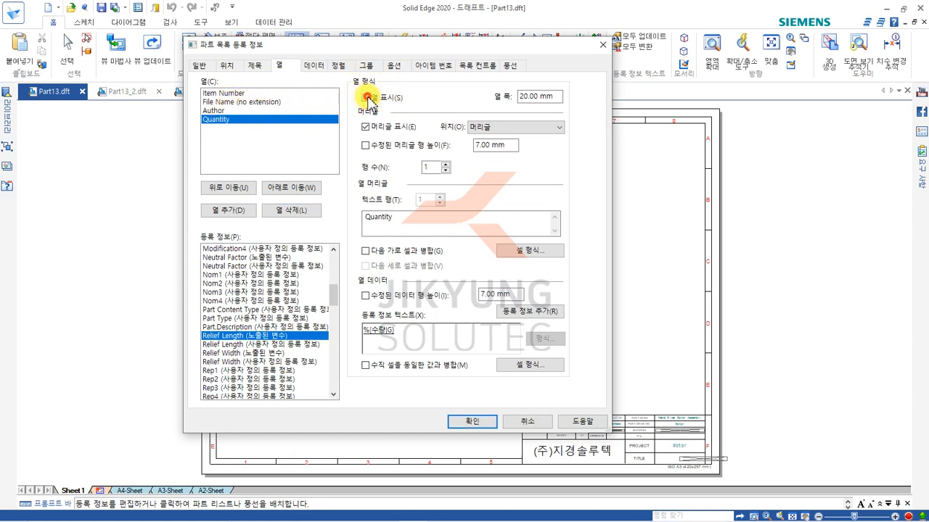
{"action": "left_click", "coordinate": [367, 98]}
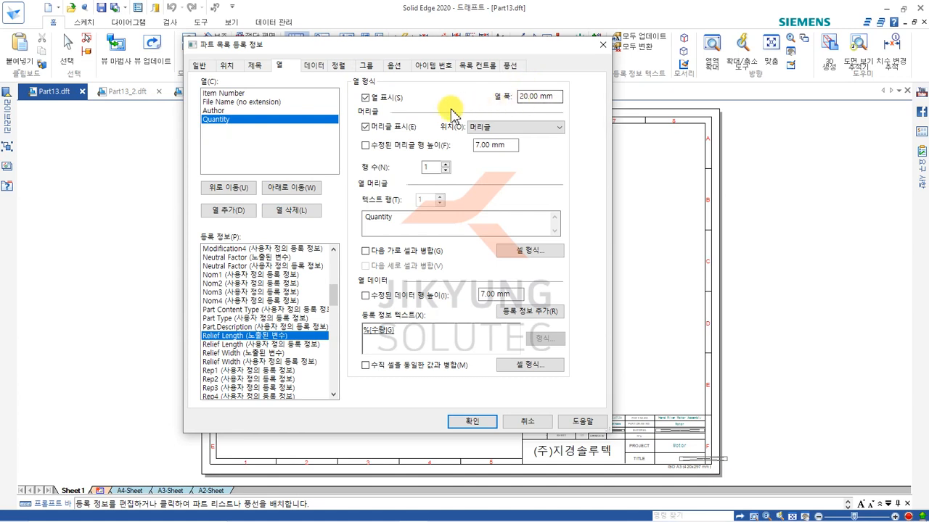
{"action": "left_click", "coordinate": [366, 127]}
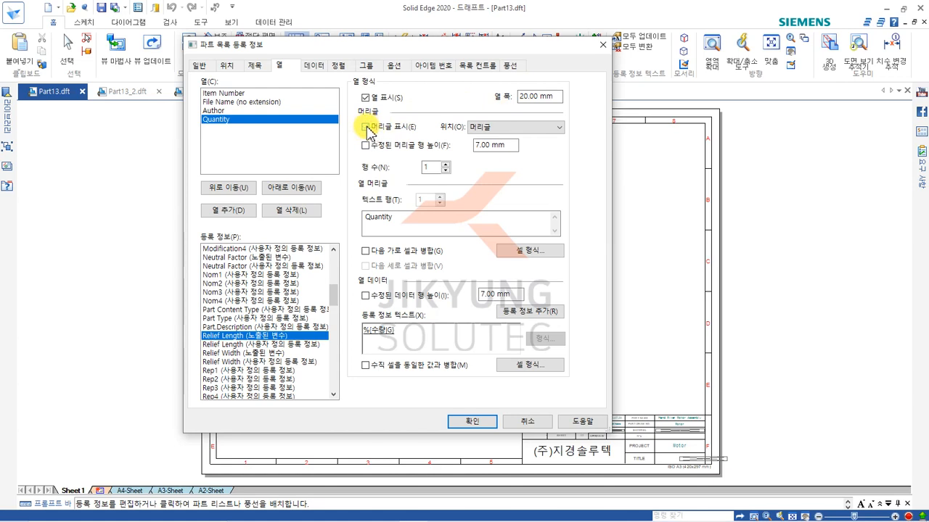
{"action": "left_click", "coordinate": [366, 128]}
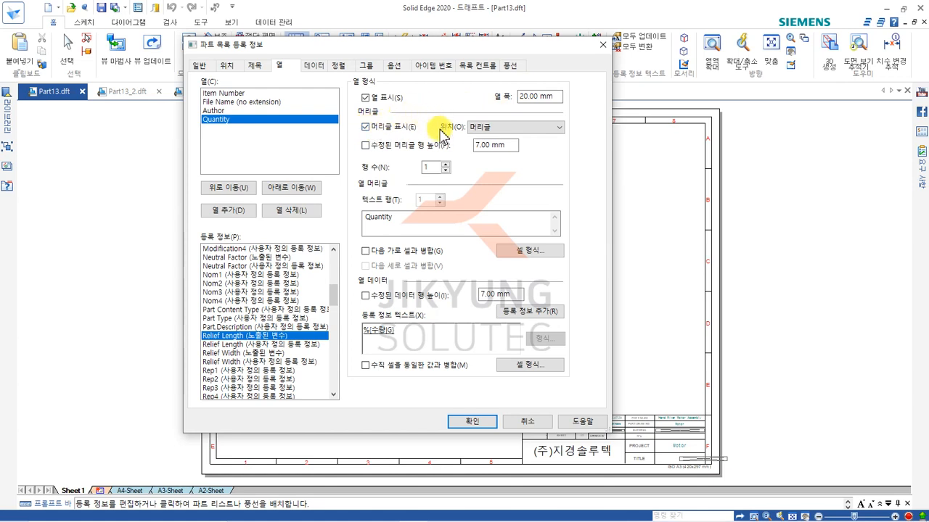
{"action": "left_click", "coordinate": [483, 127]}
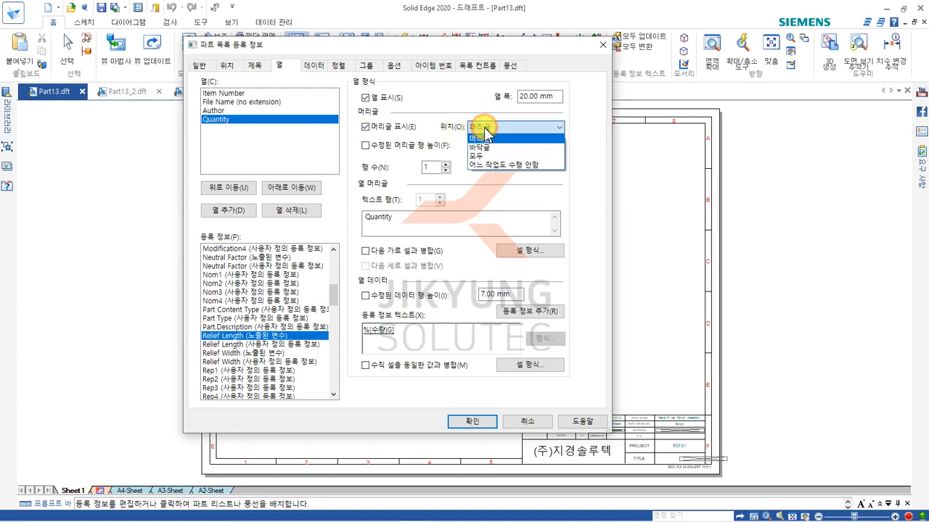
{"action": "left_click", "coordinate": [480, 137]}
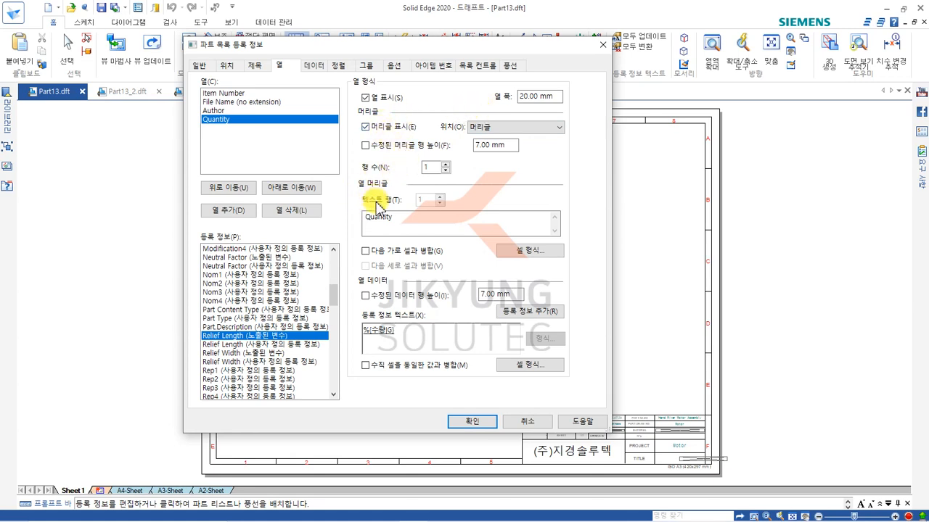
Change the Quantity column's header text to 수량.
{"action": "left_click", "coordinate": [392, 219]}
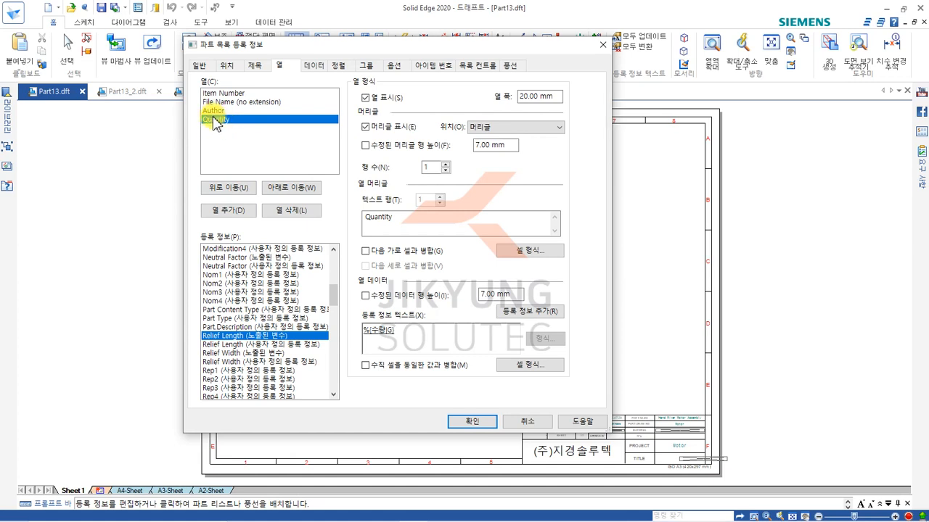
{"action": "double_click", "coordinate": [394, 214]}
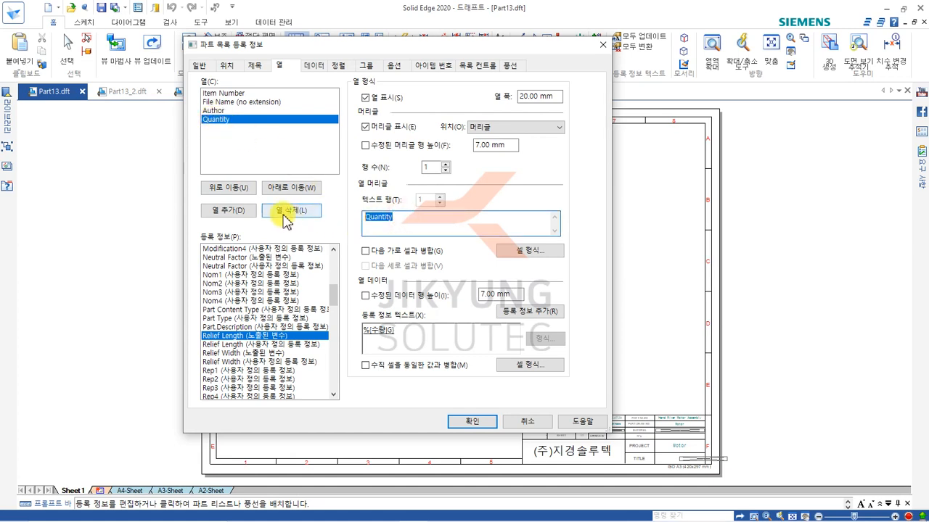
{"action": "key", "text": "BackSpace"}
{"action": "type", "text": "수량"}
Add the custom property Relief Width to the property text of the 수량 column.
{"action": "left_click", "coordinate": [421, 331]}
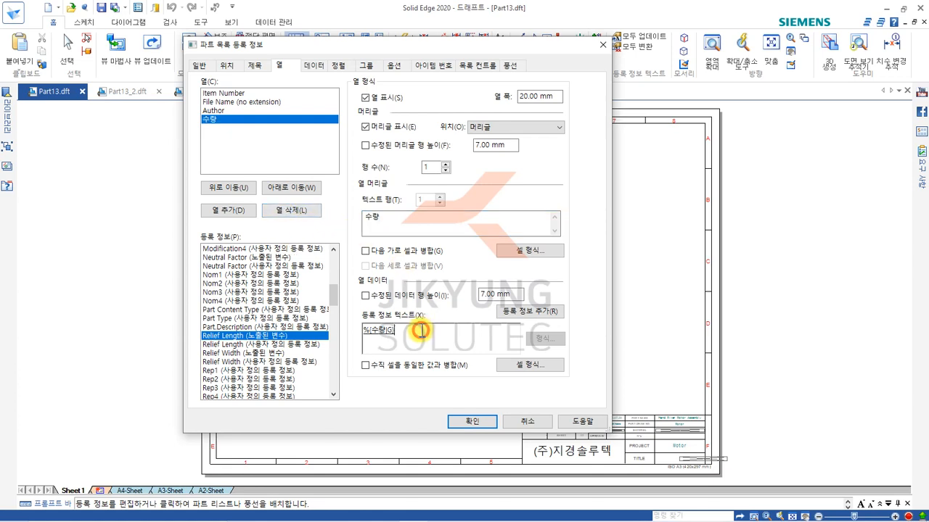
{"action": "left_click", "coordinate": [221, 122]}
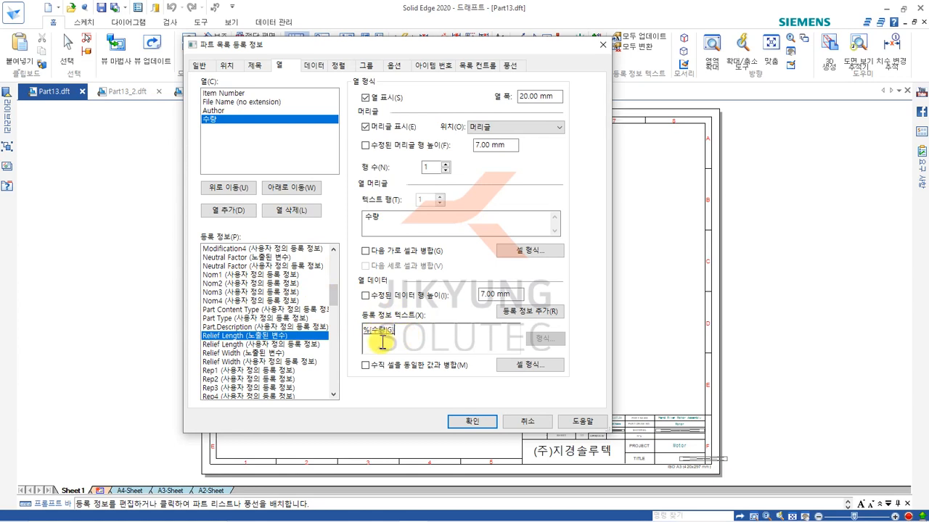
{"action": "left_click", "coordinate": [264, 361]}
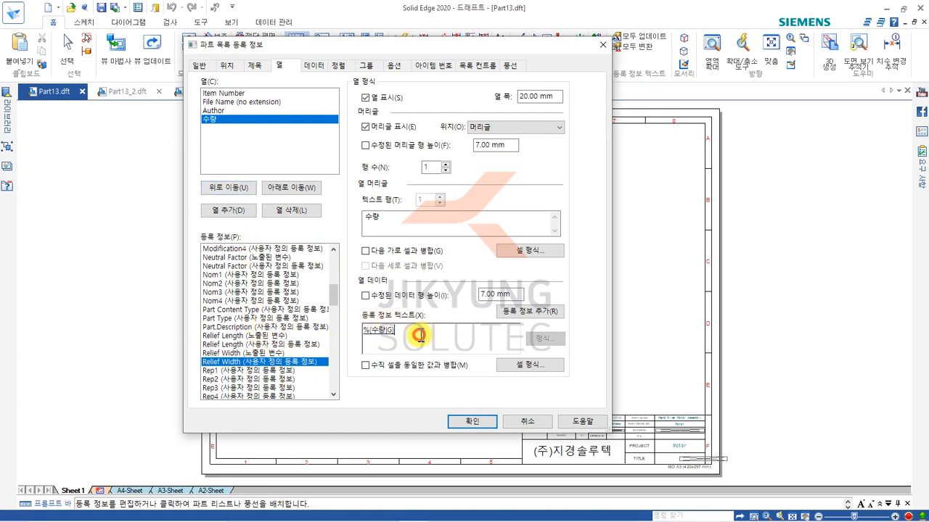
{"action": "left_click", "coordinate": [553, 312]}
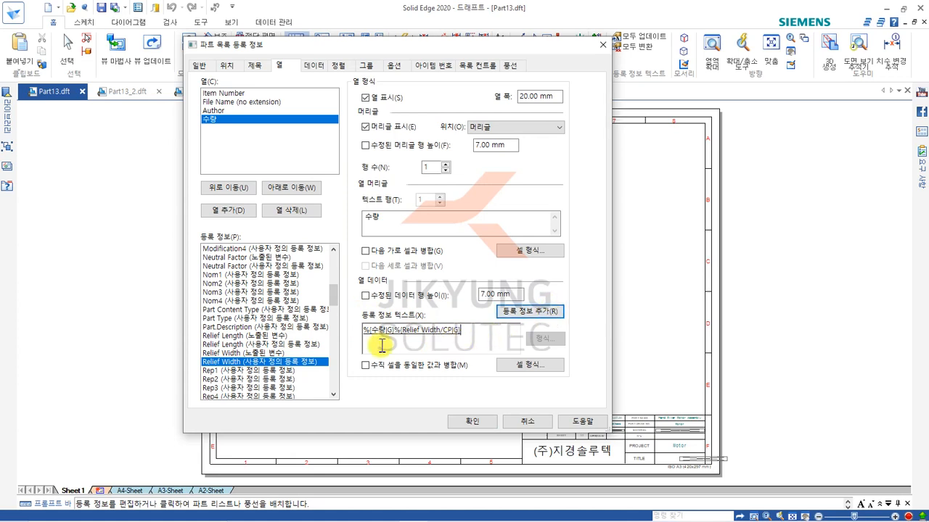
Remove the Relief Width property from the property text of the 수량 column.
{"action": "left_click_drag", "start_coordinate": [461, 330], "coordinate": [397, 341]}
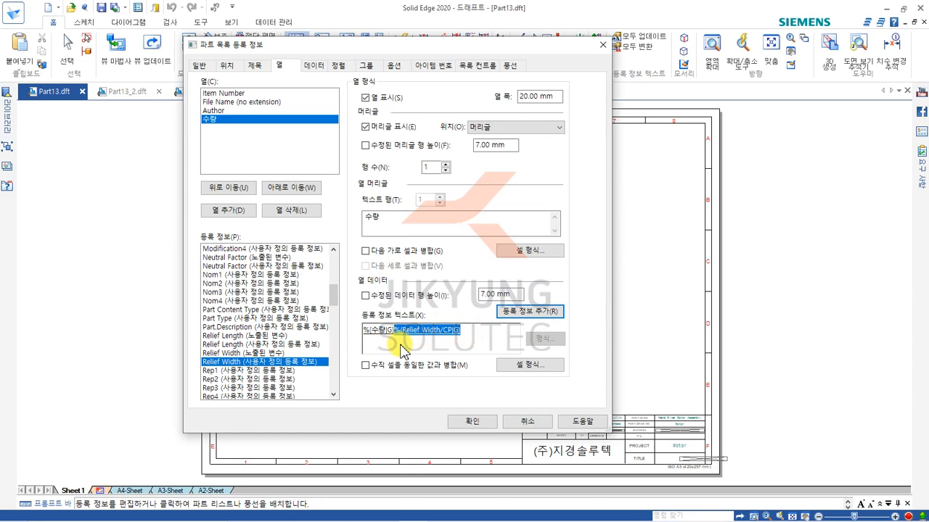
{"action": "key", "text": "Delete"}
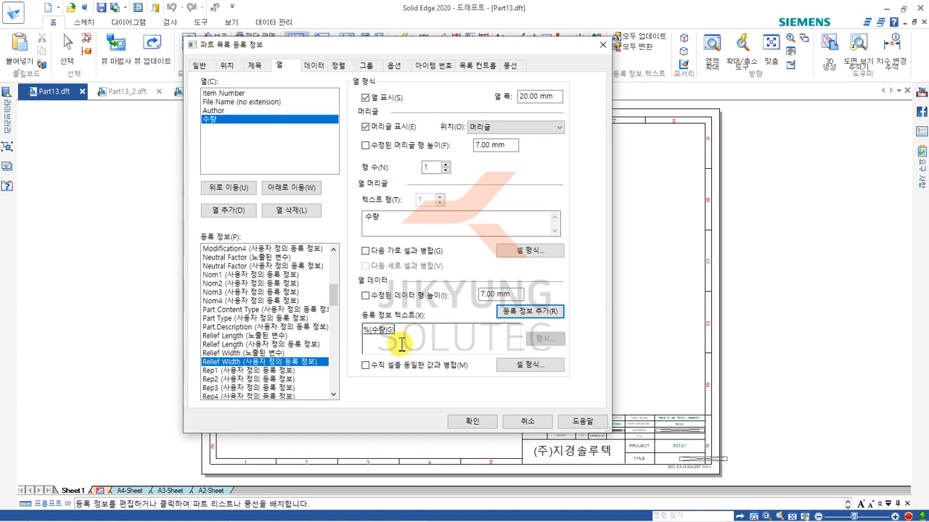
Insert one blank column after the File Name column in the parts list data.
{"action": "left_click", "coordinate": [322, 66]}
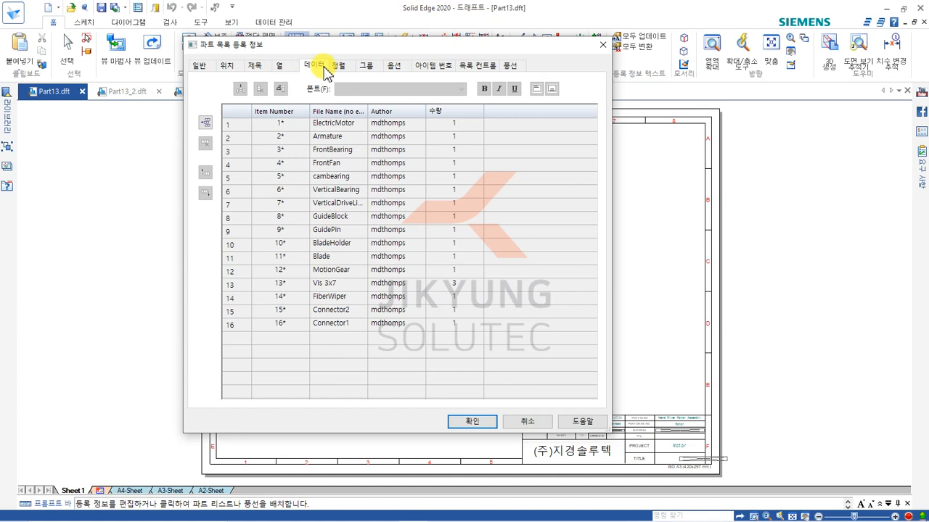
{"action": "left_click", "coordinate": [284, 112]}
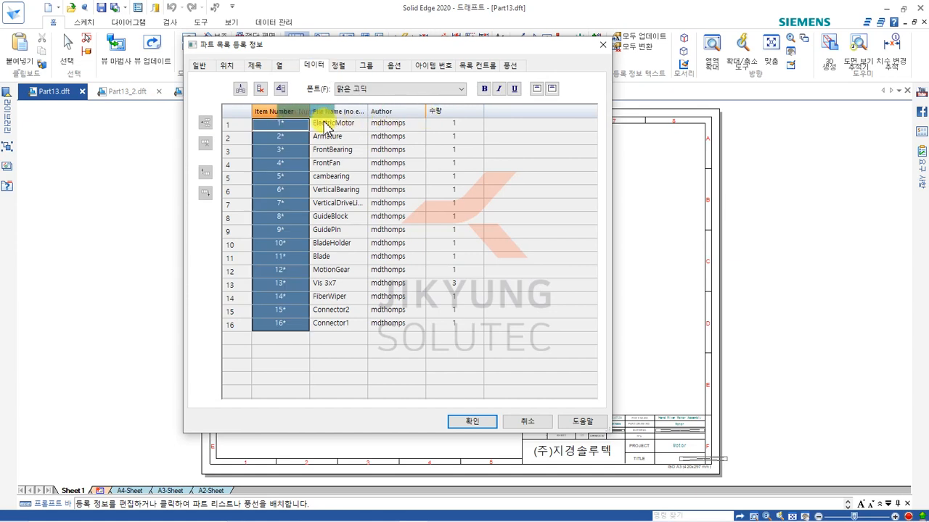
{"action": "left_click", "coordinate": [338, 189]}
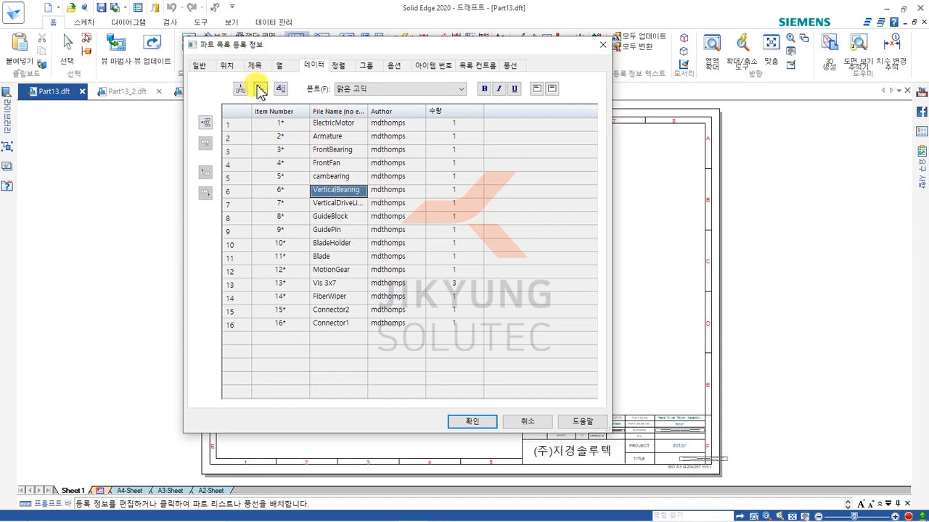
{"action": "left_click", "coordinate": [334, 111]}
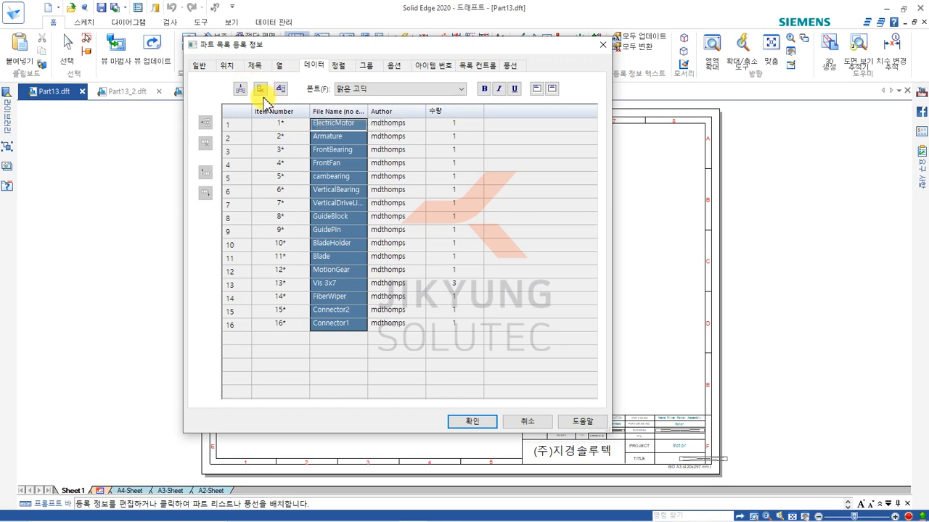
{"action": "left_click", "coordinate": [240, 88]}
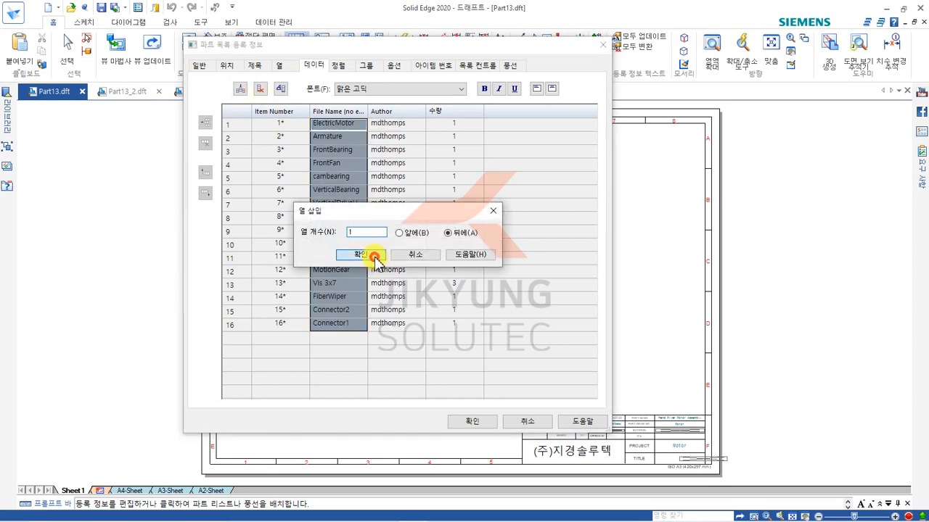
{"action": "left_click", "coordinate": [360, 254]}
{"action": "left_click", "coordinate": [403, 124]}
{"action": "left_click", "coordinate": [392, 141]}
{"action": "left_click", "coordinate": [383, 231]}
{"action": "left_click", "coordinate": [391, 270]}
{"action": "left_click", "coordinate": [392, 283]}
{"action": "left_click", "coordinate": [395, 245]}
Review the parts list's sort criteria and the item number options, including the mark for items without balloons.
{"action": "left_click", "coordinate": [338, 66]}
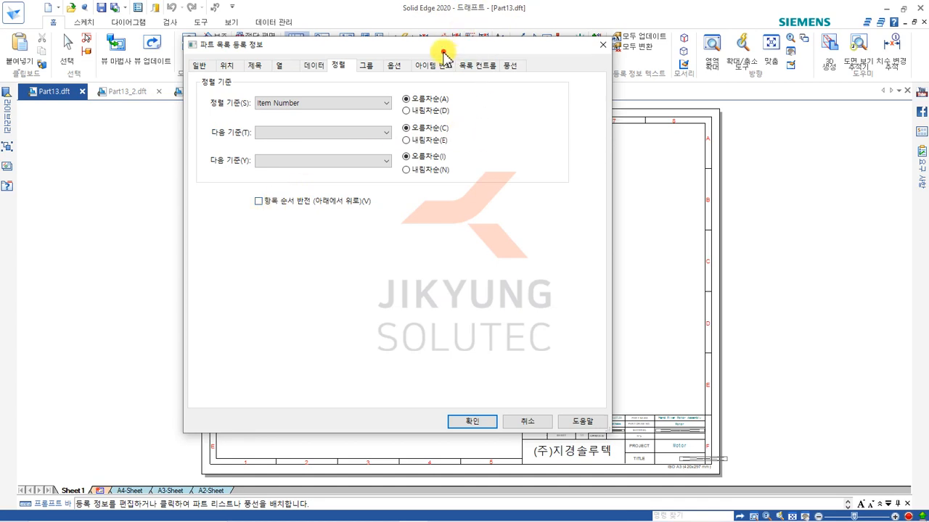
{"action": "left_click_drag", "start_coordinate": [433, 42], "coordinate": [327, 56]}
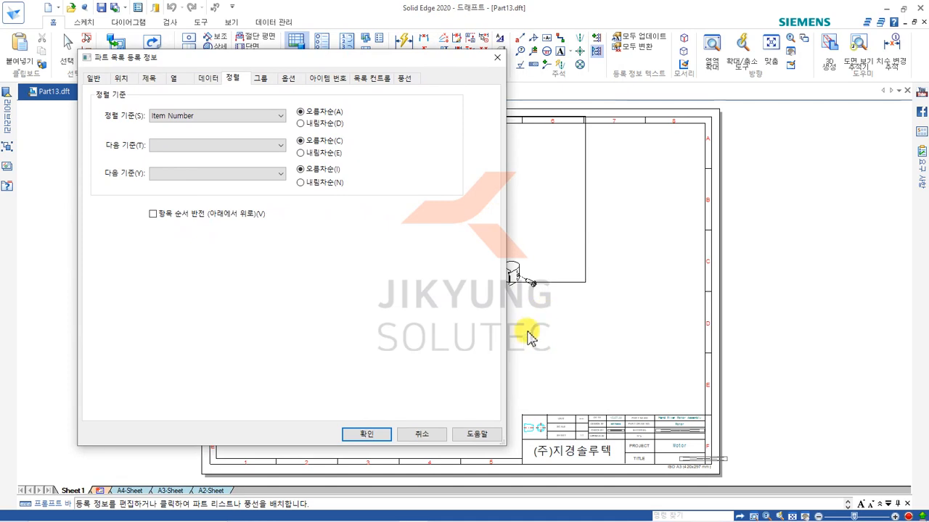
{"action": "mouse_move", "coordinate": [284, 57]}
{"action": "left_mouse_down"}
{"action": "mouse_move", "coordinate": [476, 48]}
{"action": "mouse_move", "coordinate": [477, 55]}
{"action": "left_mouse_up"}
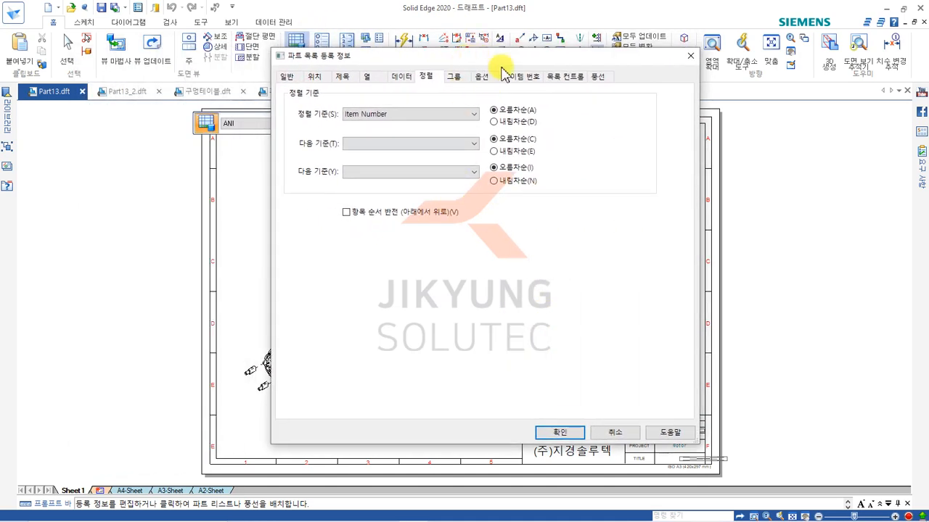
{"action": "left_click", "coordinate": [483, 77]}
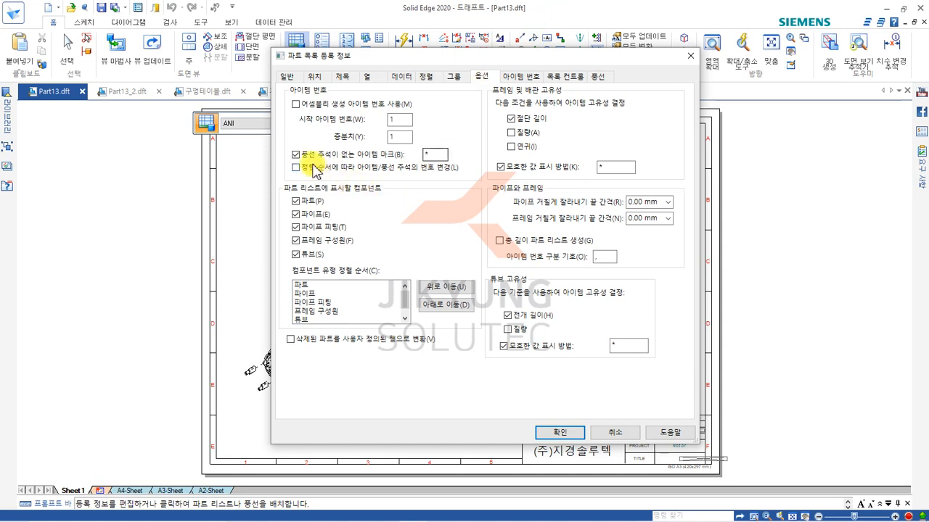
{"action": "double_click", "coordinate": [429, 154]}
{"action": "left_click", "coordinate": [437, 153]}
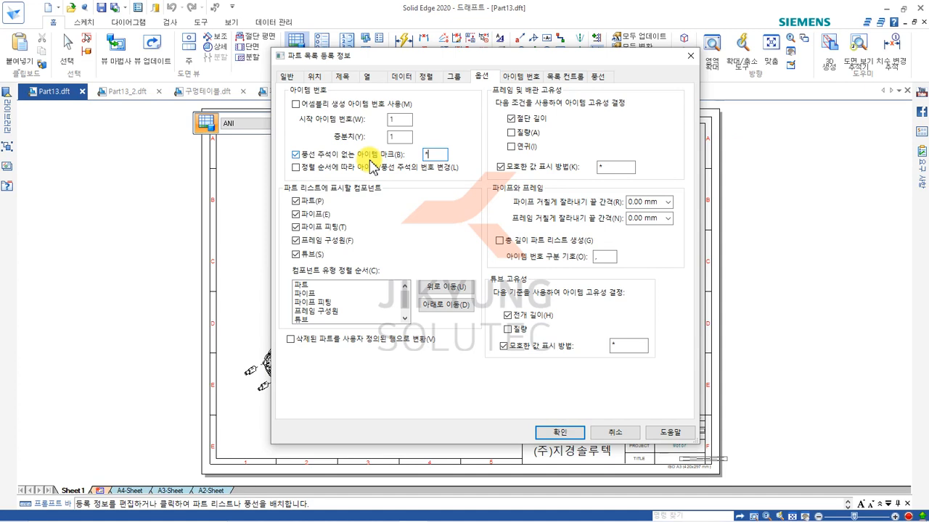
Swap two item numbers, setting cambearing to 1 and ElectricMotor to 5.
{"action": "left_click", "coordinate": [519, 78]}
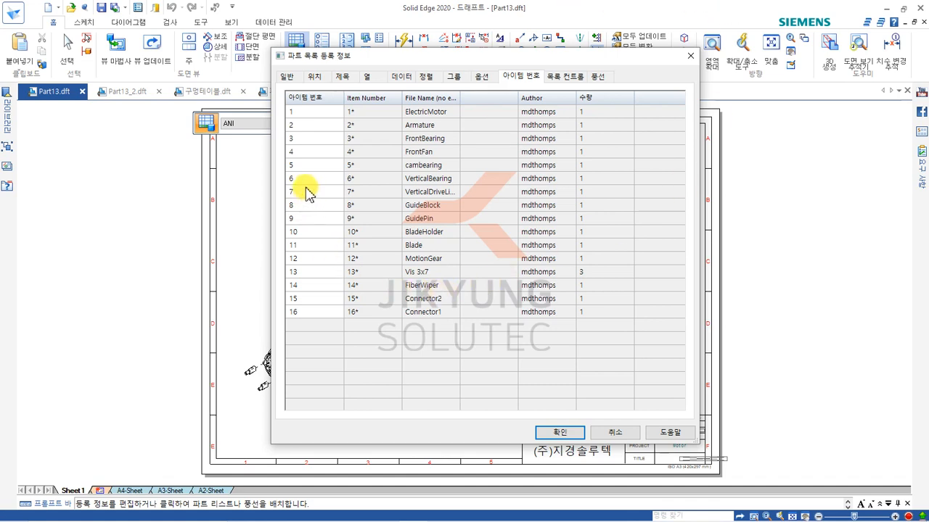
{"action": "left_click", "coordinate": [425, 170]}
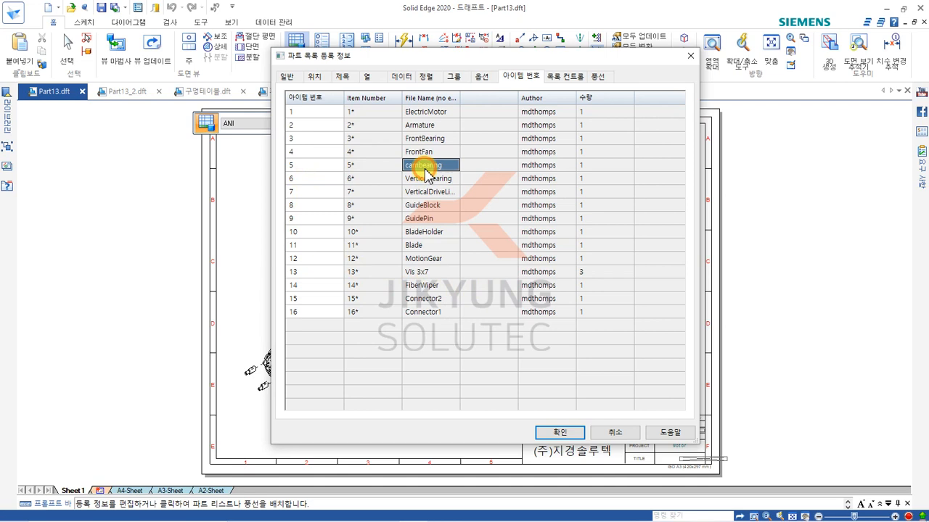
{"action": "left_click", "coordinate": [307, 168]}
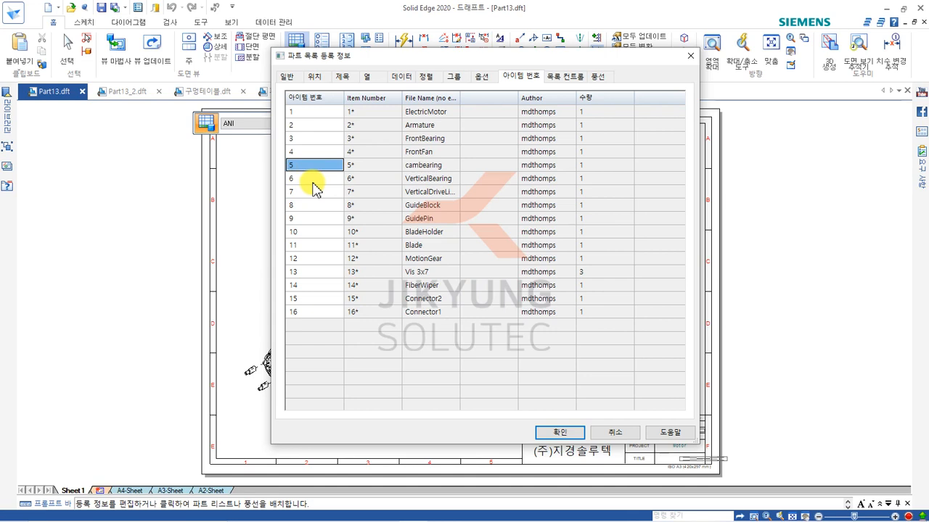
{"action": "type", "text": "1"}
{"action": "left_click", "coordinate": [310, 180]}
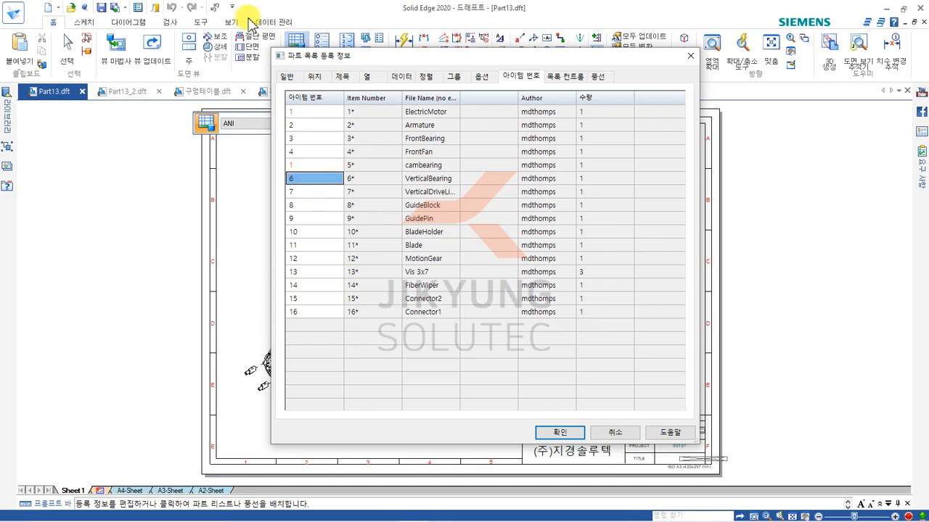
{"action": "left_click", "coordinate": [301, 112]}
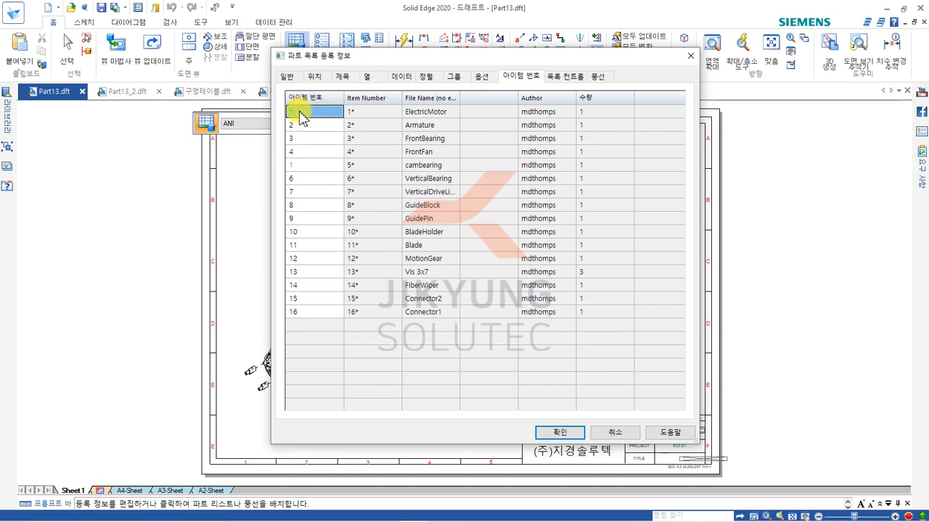
{"action": "type", "text": "5"}
{"action": "key", "text": "Return"}
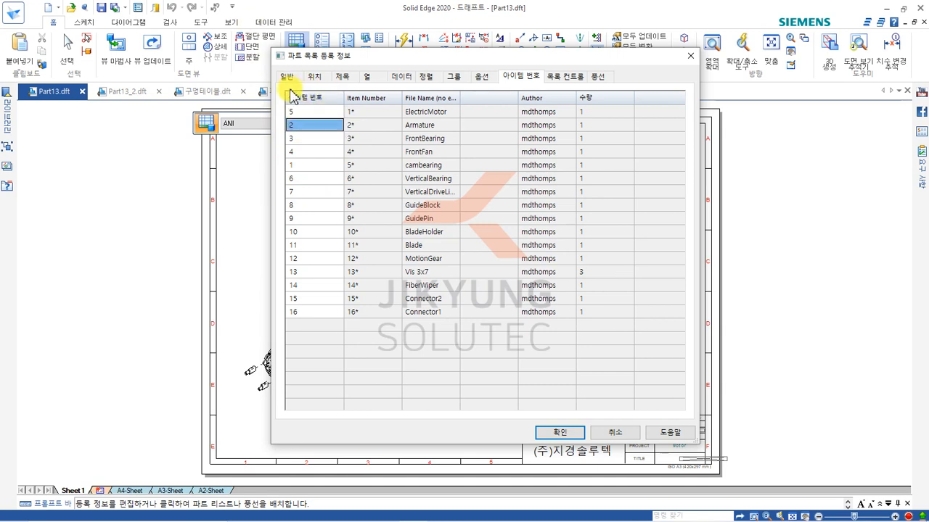
Refresh the item number list and check the rows for cambearing and ElectricMotor.
{"action": "left_click", "coordinate": [303, 113]}
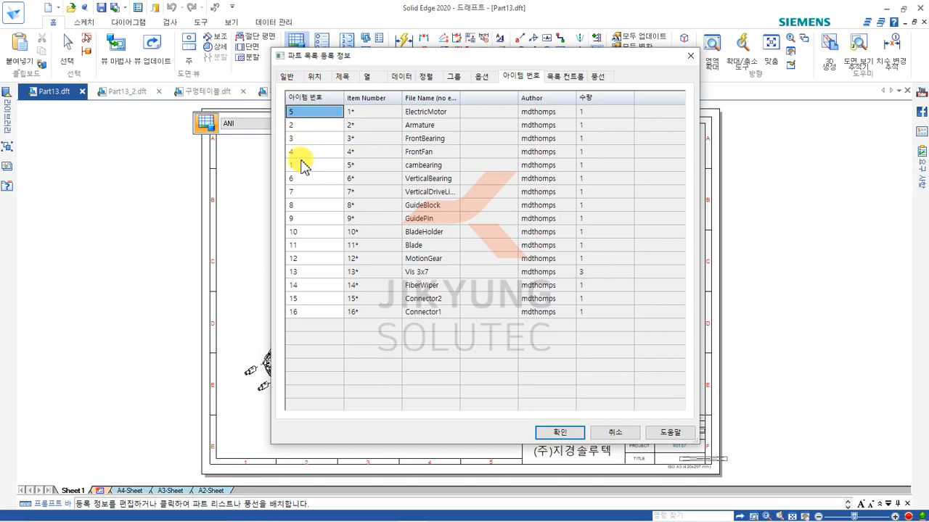
{"action": "left_click", "coordinate": [480, 77]}
{"action": "left_click", "coordinate": [519, 76]}
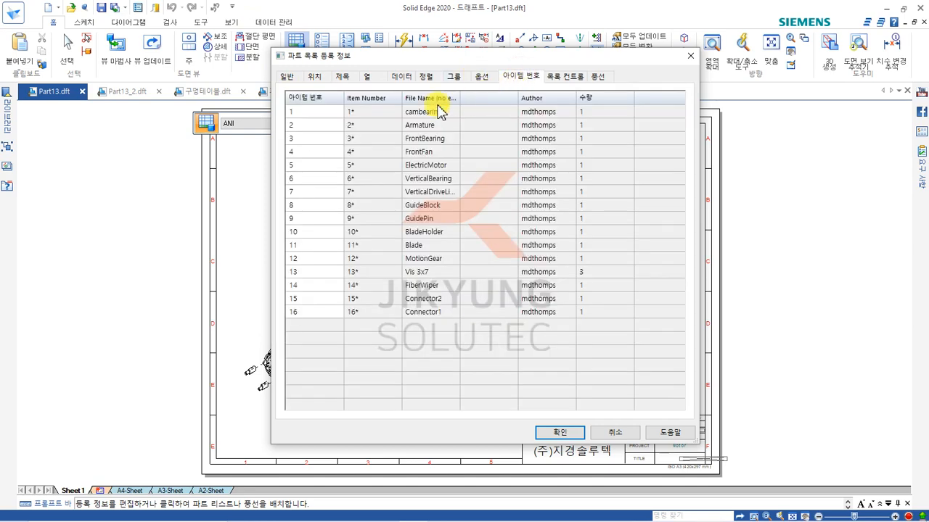
{"action": "left_click_drag", "start_coordinate": [300, 114], "coordinate": [425, 124]}
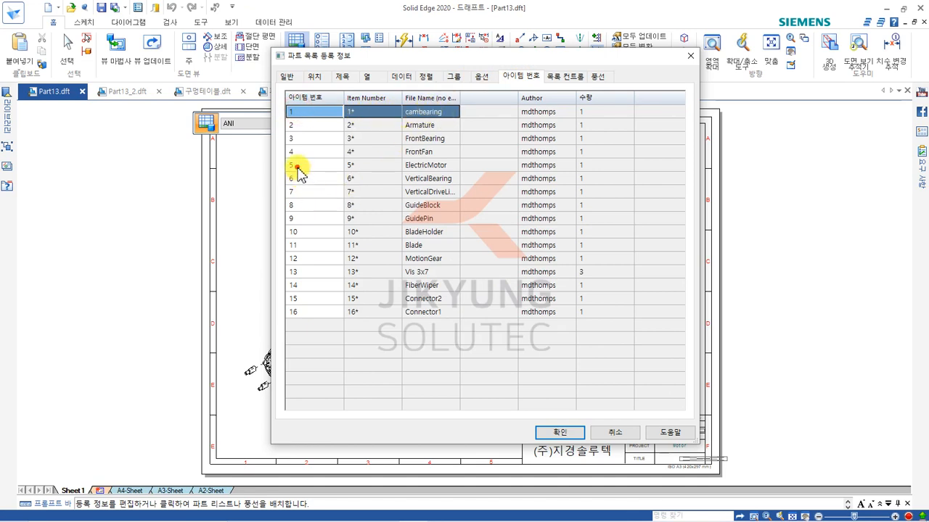
{"action": "left_click_drag", "start_coordinate": [296, 165], "coordinate": [419, 171]}
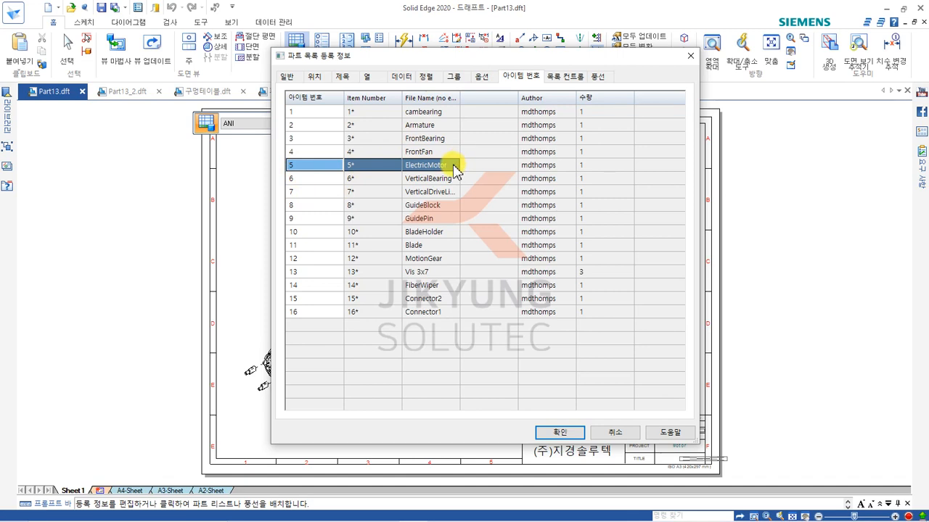
Examine the assembly configurations offered in the list control settings without choosing one.
{"action": "left_click", "coordinate": [558, 80]}
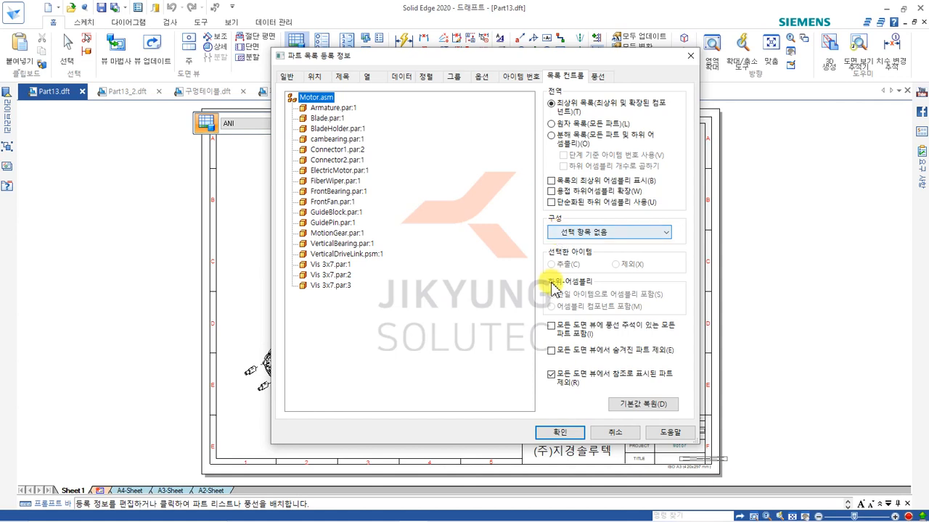
{"action": "left_click", "coordinate": [567, 232]}
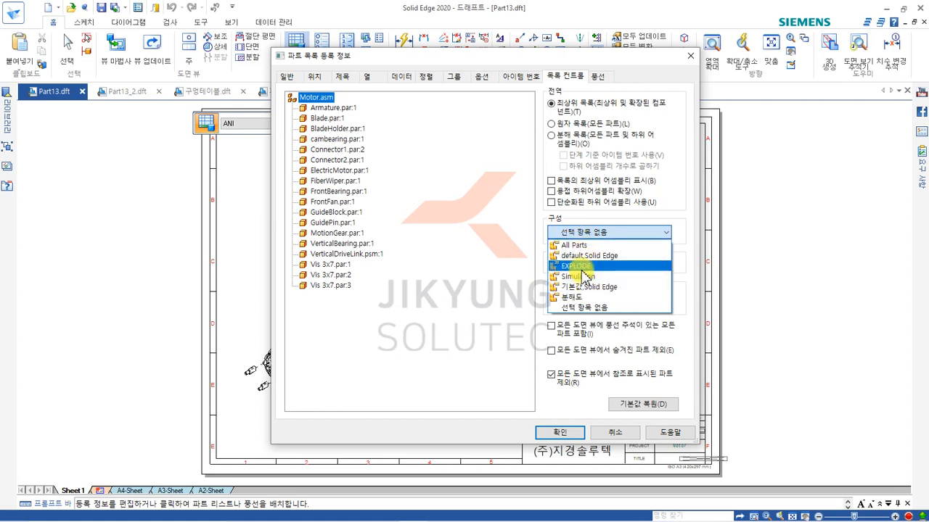
{"action": "left_click", "coordinate": [476, 265]}
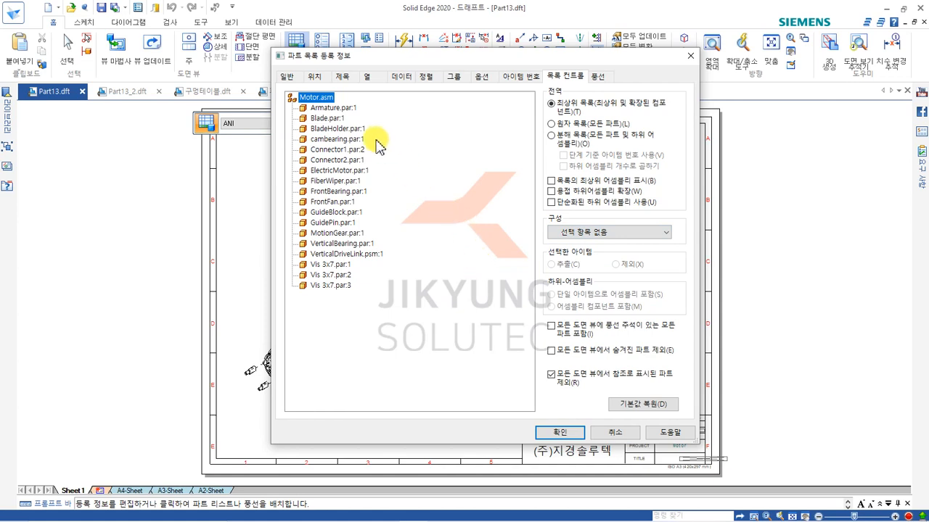
Exclude cambearing.par:1 from the parts list and include it again.
{"action": "left_click", "coordinate": [319, 139]}
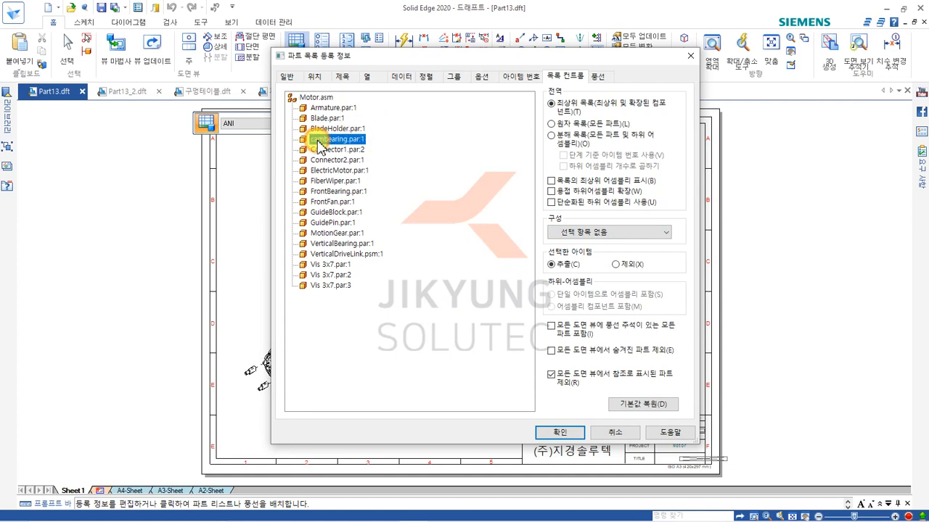
{"action": "left_click", "coordinate": [623, 266]}
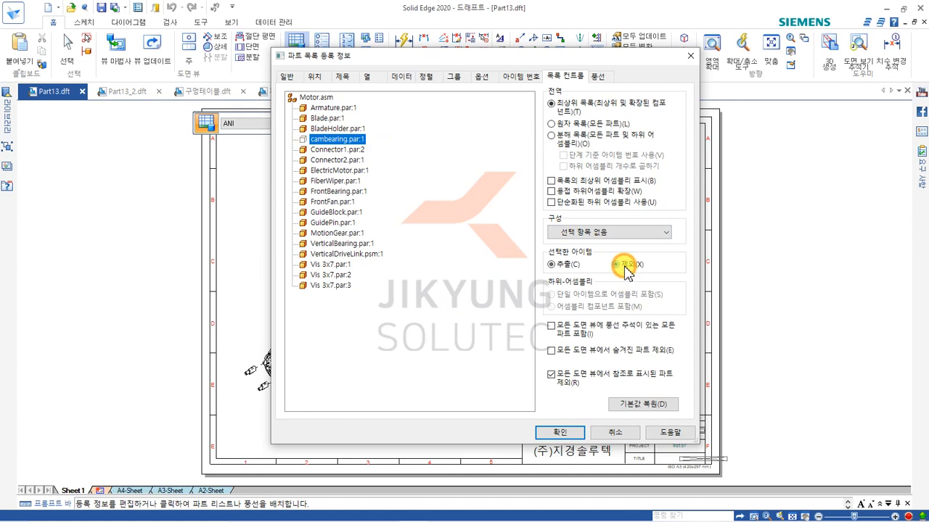
{"action": "left_click", "coordinate": [357, 139]}
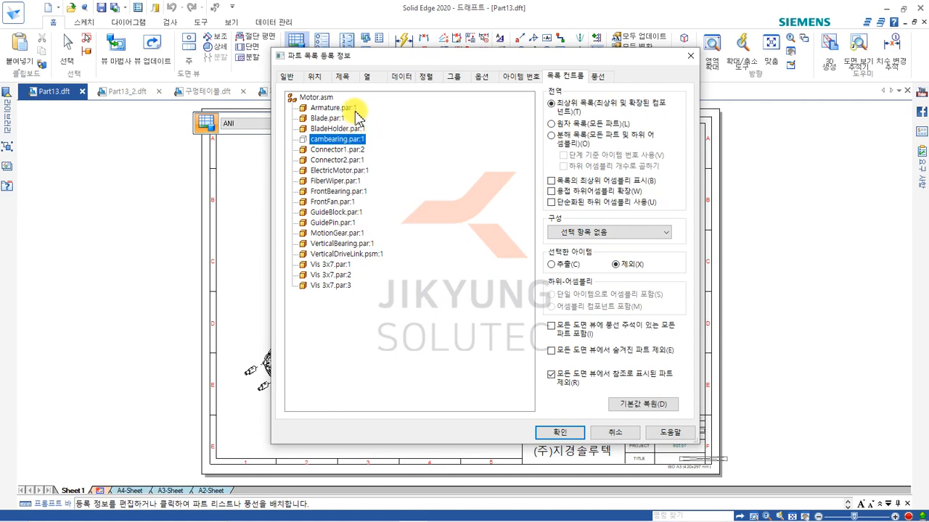
{"action": "left_click", "coordinate": [553, 266]}
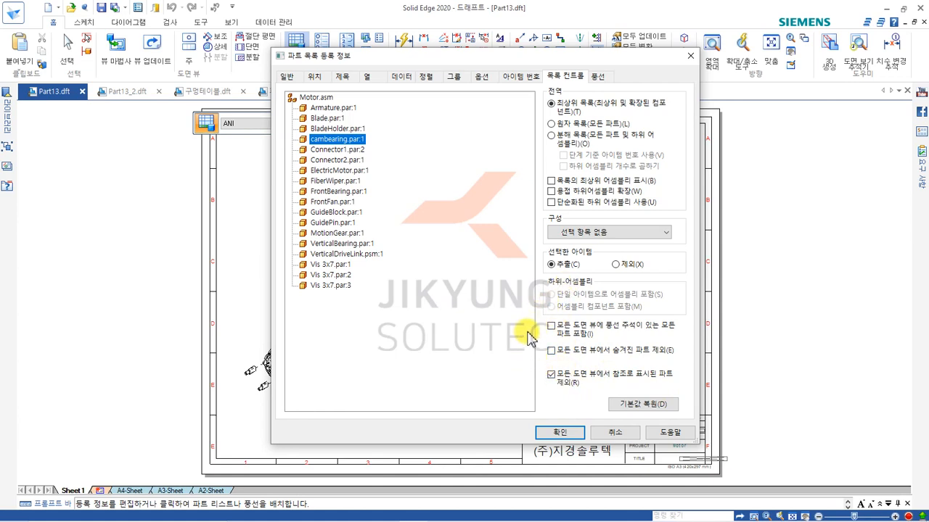
Turn off the item count in the balloons' lower text and apply 원자 목록(모든 파트) as the global list type.
{"action": "left_click", "coordinate": [608, 77]}
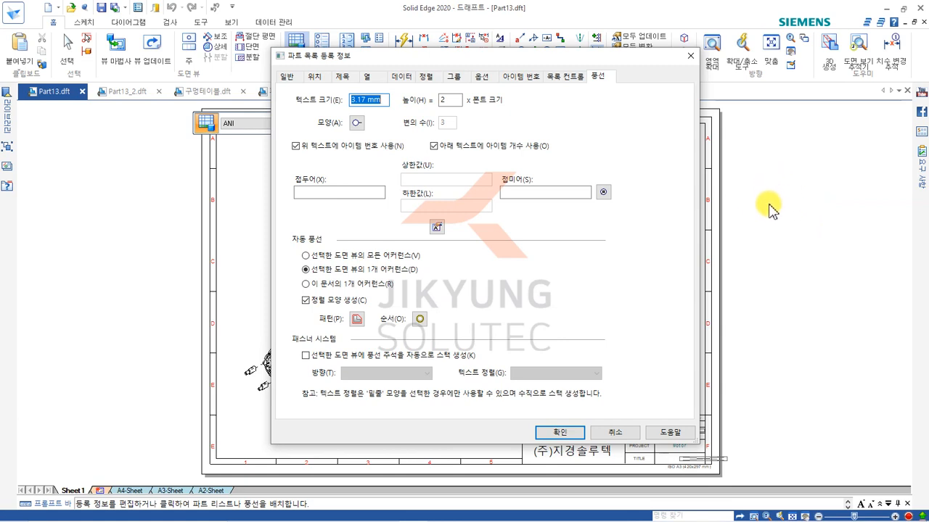
{"action": "left_click", "coordinate": [446, 147]}
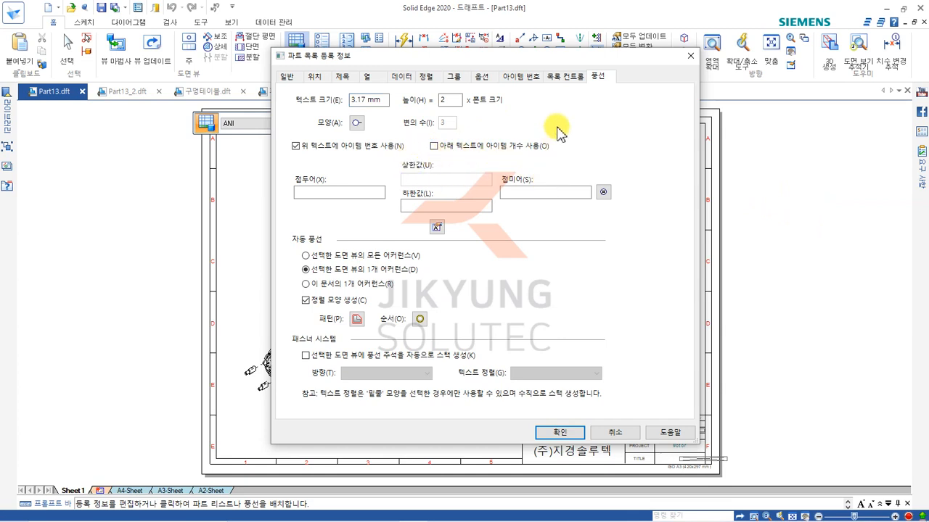
{"action": "left_click", "coordinate": [563, 76]}
{"action": "left_click", "coordinate": [569, 124]}
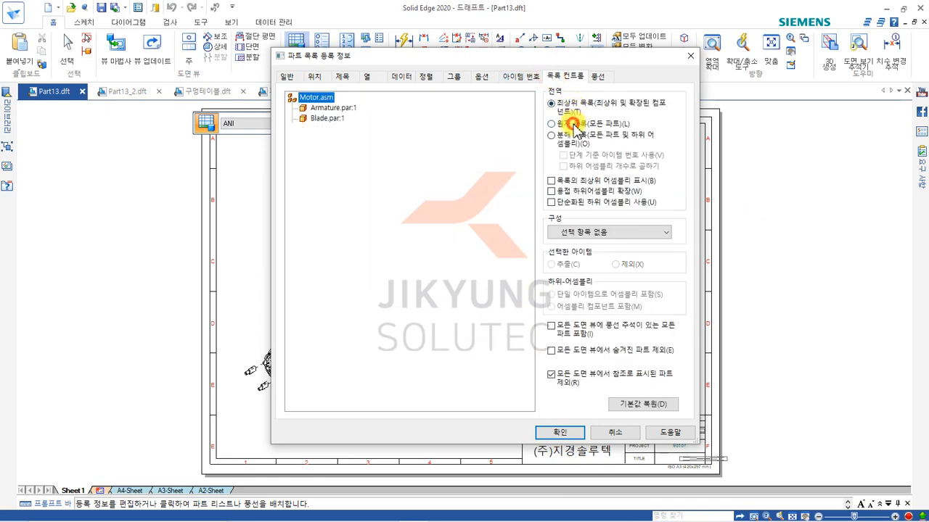
{"action": "left_click", "coordinate": [559, 433]}
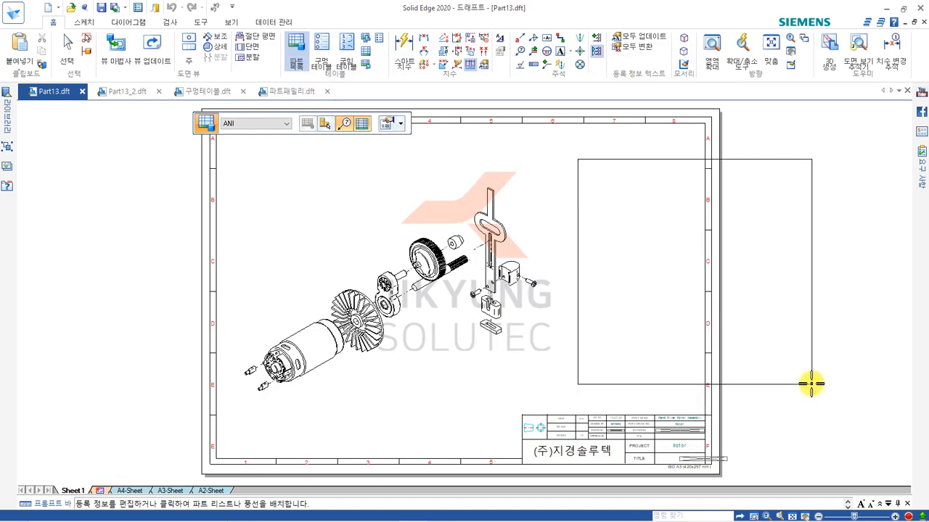
Place the parts list with its automatic balloons beside the exploded view and select the table.
{"action": "left_click", "coordinate": [776, 395]}
{"action": "middle_click_drag", "start_coordinate": [790, 290], "coordinate": [644, 234]}
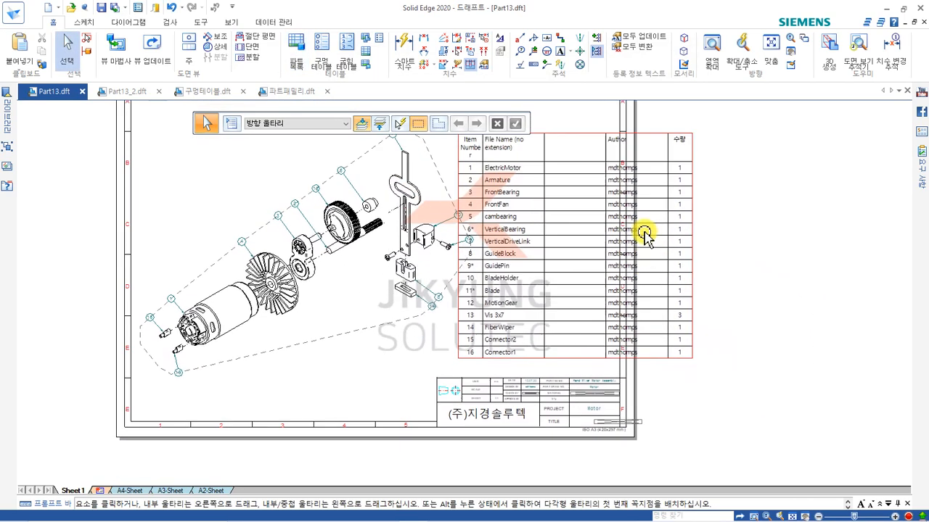
{"action": "left_click", "coordinate": [590, 124]}
{"action": "middle_click_drag", "start_coordinate": [559, 266], "coordinate": [591, 288]}
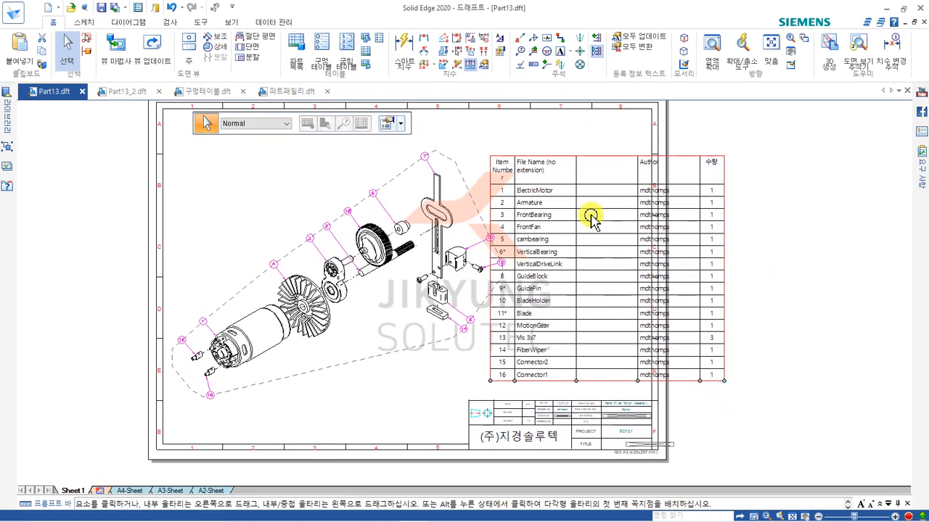
Move the parts list so its lower-right corner sits on the upper-right corner of the title block.
{"action": "left_click_drag", "start_coordinate": [574, 149], "coordinate": [761, 131]}
{"action": "middle_click_drag", "start_coordinate": [649, 261], "coordinate": [529, 290]}
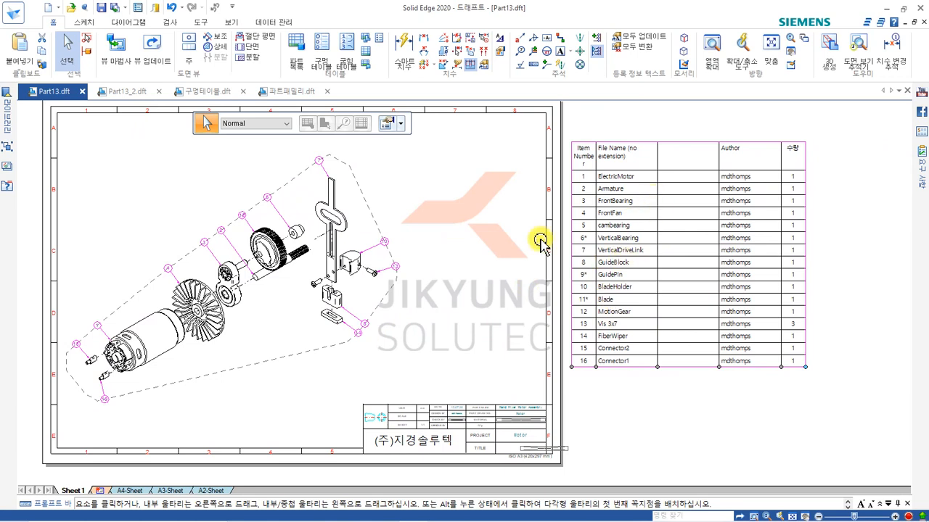
{"action": "left_click", "coordinate": [410, 207]}
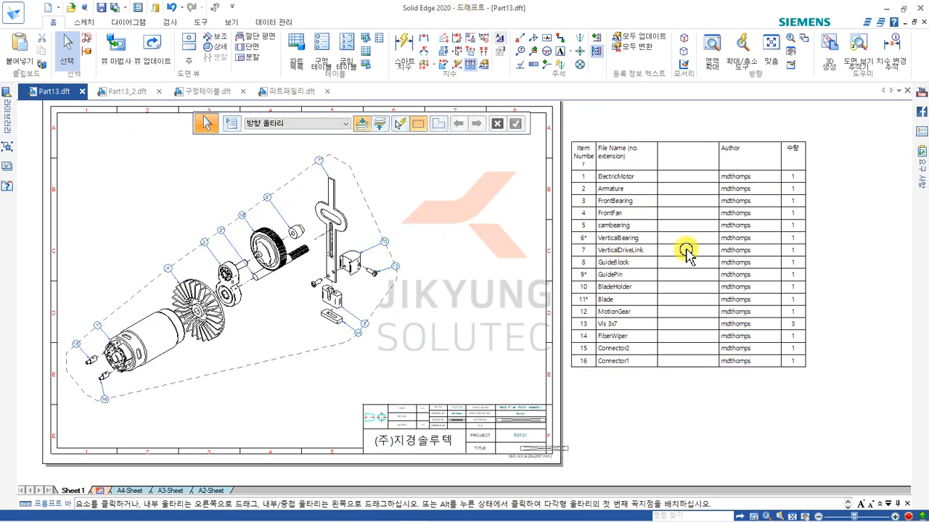
{"action": "left_click", "coordinate": [744, 367]}
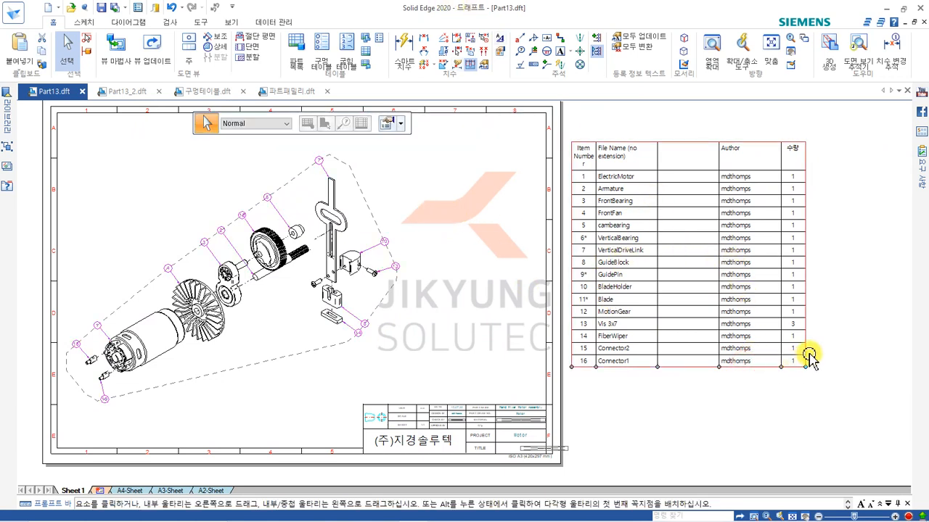
{"action": "mouse_move", "coordinate": [806, 357]}
{"action": "left_mouse_down"}
{"action": "mouse_move", "coordinate": [560, 378]}
{"action": "mouse_move", "coordinate": [547, 392]}
{"action": "left_mouse_up"}
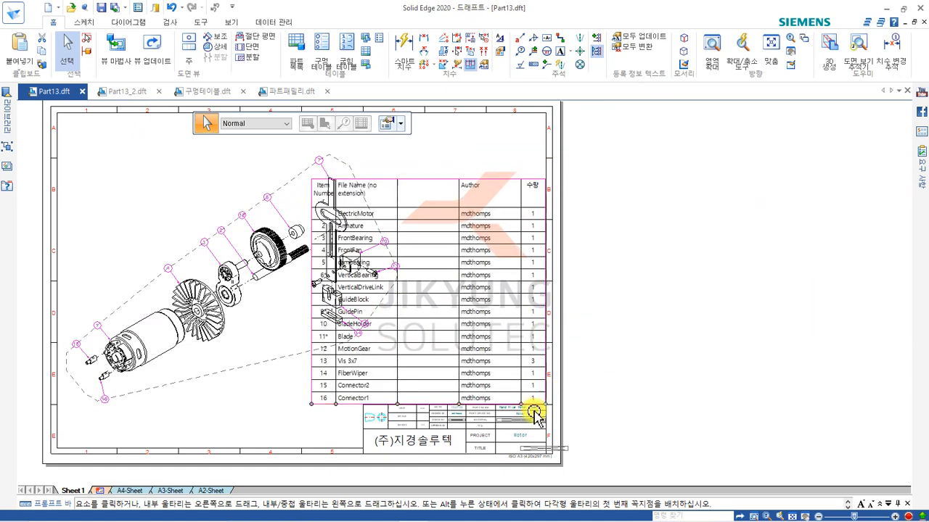
{"action": "scroll", "coordinate": [551, 396], "scroll_direction": "up", "scroll_amount": 6}
{"action": "scroll", "coordinate": [585, 383], "scroll_direction": "down", "scroll_amount": 3}
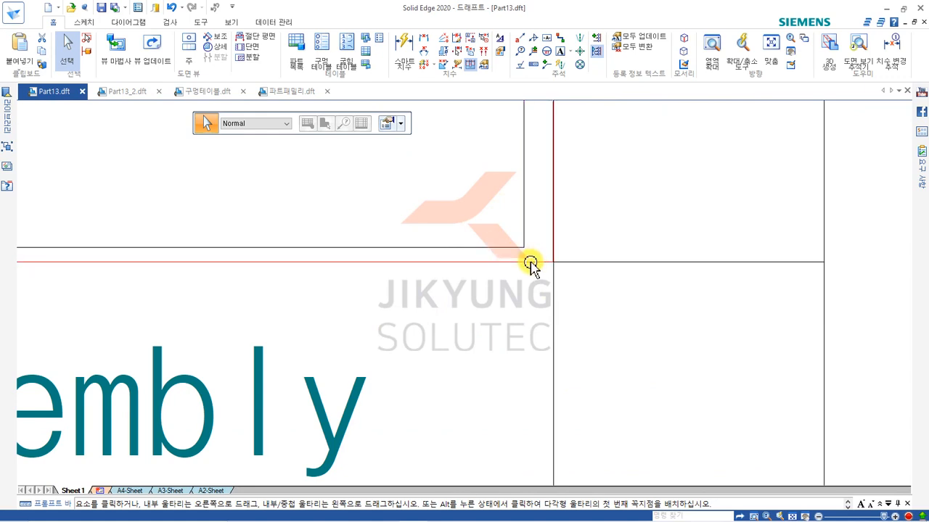
{"action": "left_click_drag", "start_coordinate": [595, 239], "coordinate": [534, 263]}
{"action": "left_click", "coordinate": [533, 260]}
{"action": "scroll", "coordinate": [689, 289], "scroll_direction": "down", "scroll_amount": 12}
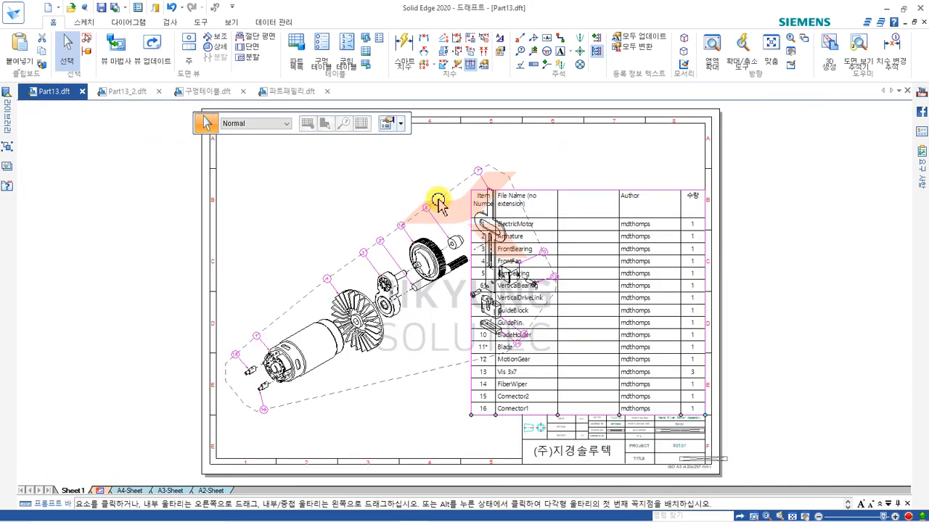
Enable the predefined origin for placement in the parts list's location properties.
{"action": "left_click", "coordinate": [385, 120]}
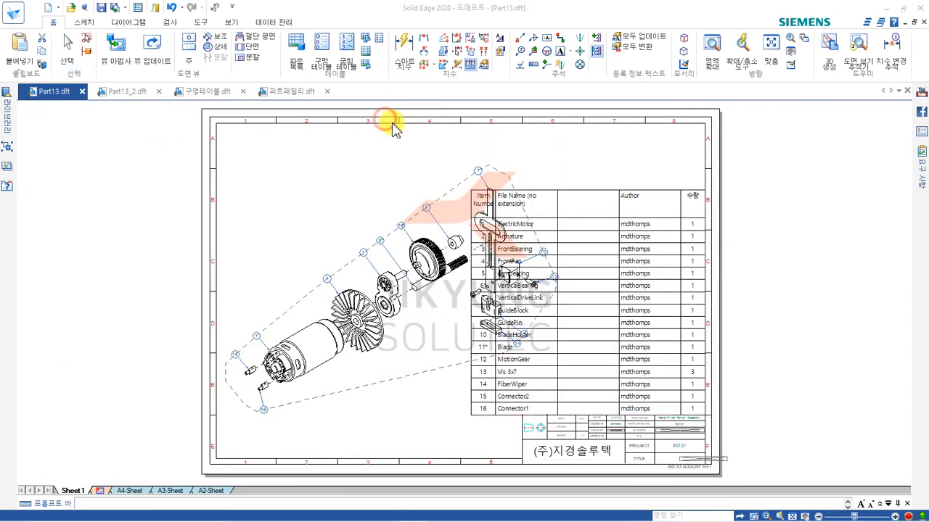
{"action": "left_click", "coordinate": [324, 79]}
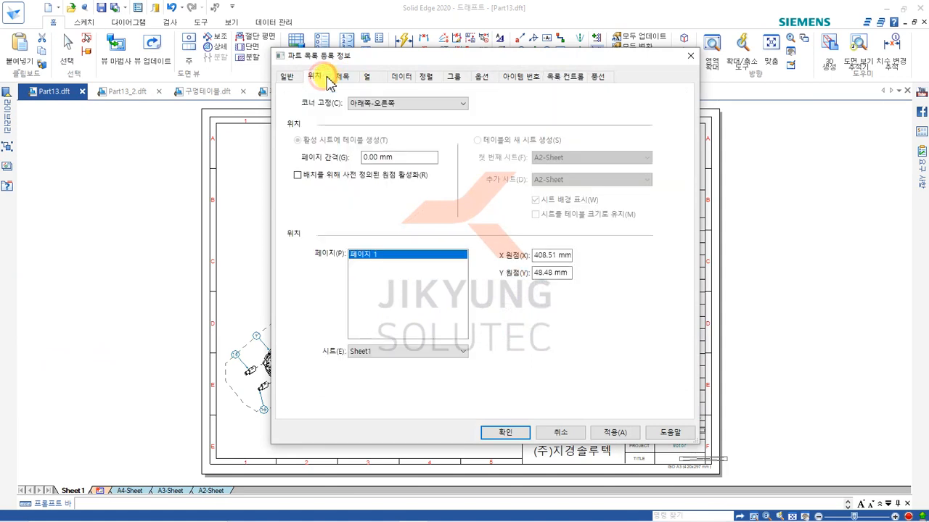
{"action": "left_click", "coordinate": [298, 175]}
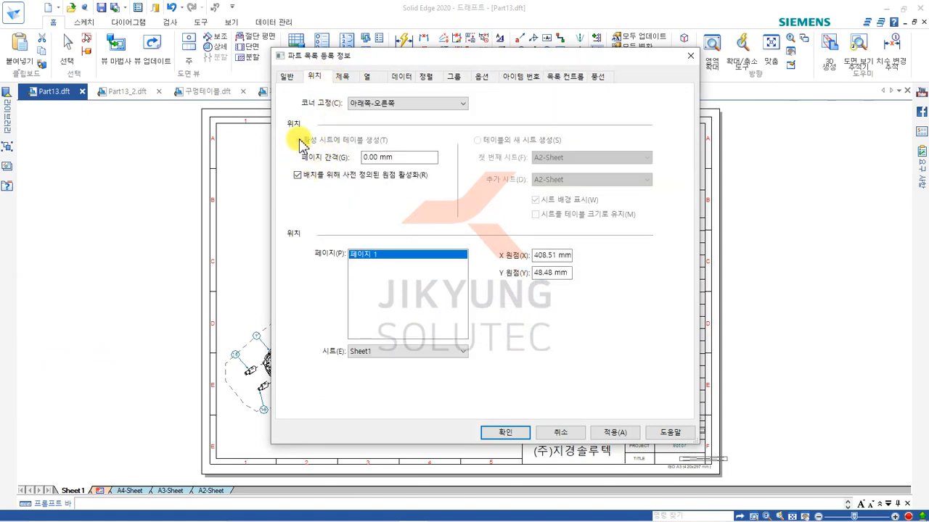
Save the current parts list settings under the name ISO_1 and accept the properties.
{"action": "left_click", "coordinate": [288, 77]}
{"action": "left_click", "coordinate": [381, 100]}
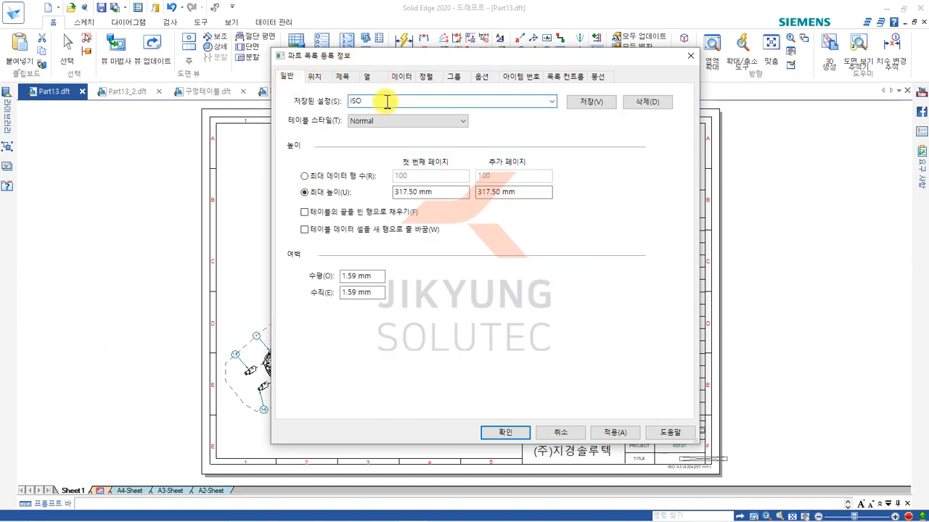
{"action": "type", "text": "_1"}
{"action": "left_click", "coordinate": [592, 102]}
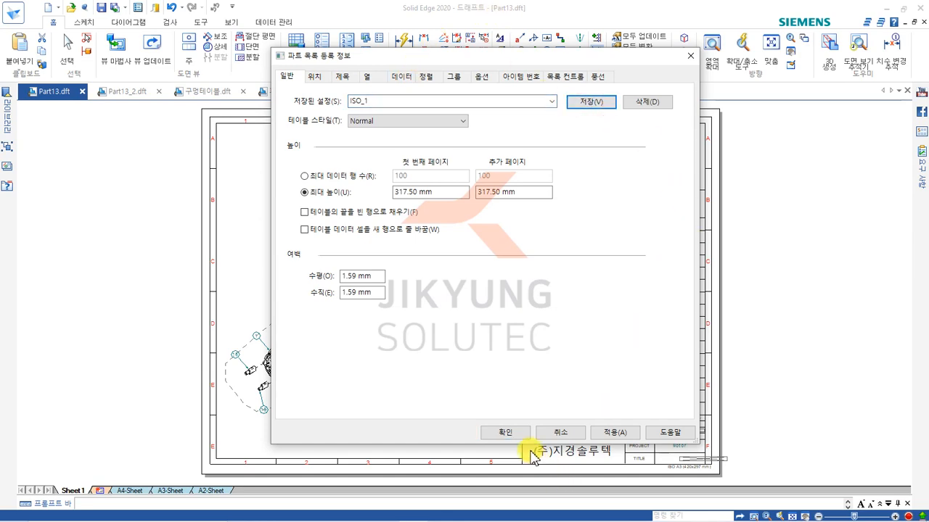
{"action": "left_click", "coordinate": [515, 433]}
Delete the existing parts list table from the sheet.
{"action": "left_click", "coordinate": [374, 180]}
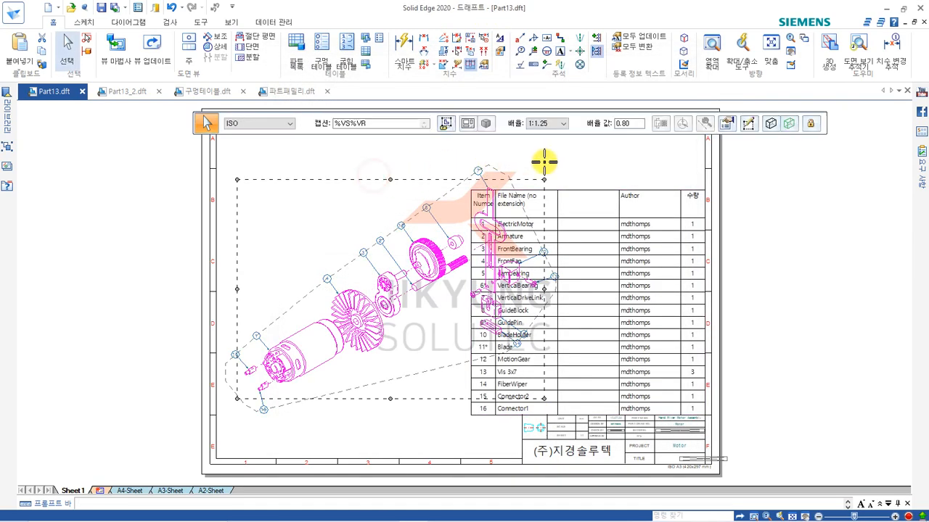
{"action": "left_click", "coordinate": [581, 197]}
{"action": "key", "text": "Delete"}
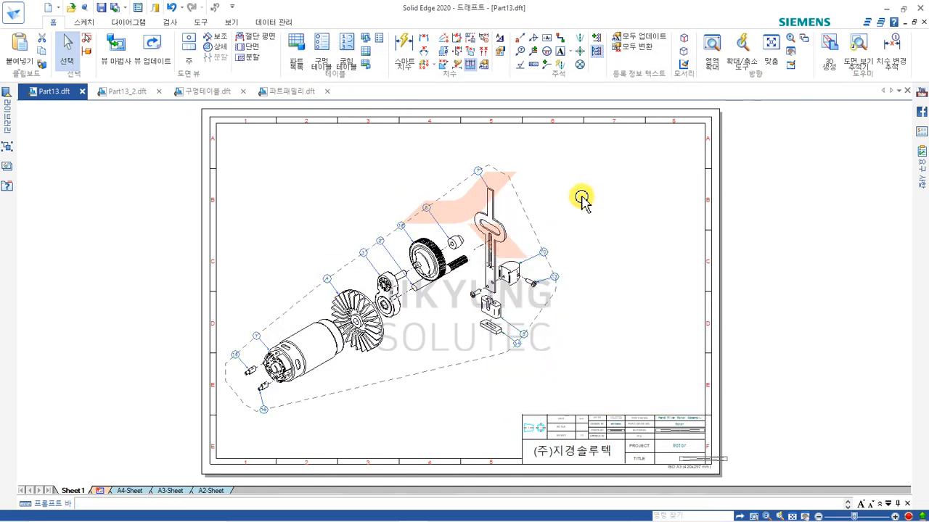
Create a new parts list of the exploded view with the saved ISO_1 settings at the predefined origin.
{"action": "left_click", "coordinate": [296, 48]}
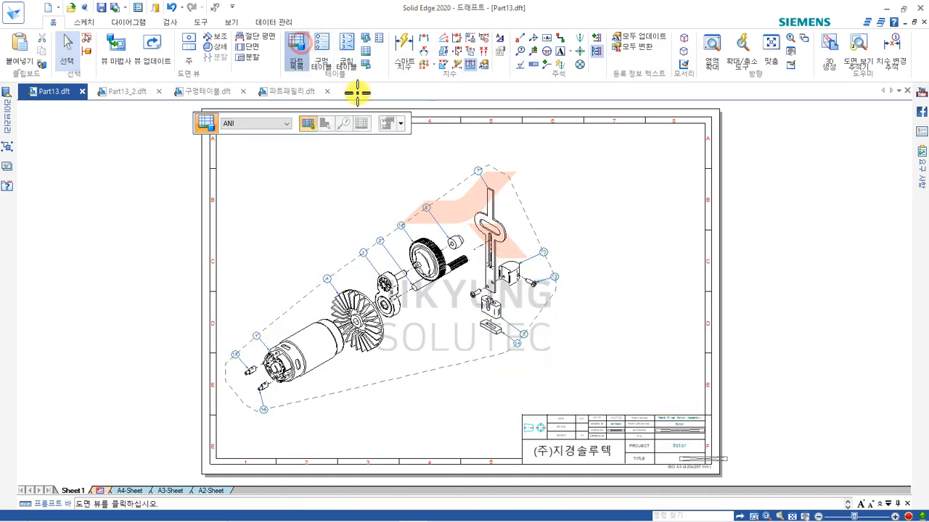
{"action": "left_click", "coordinate": [401, 124]}
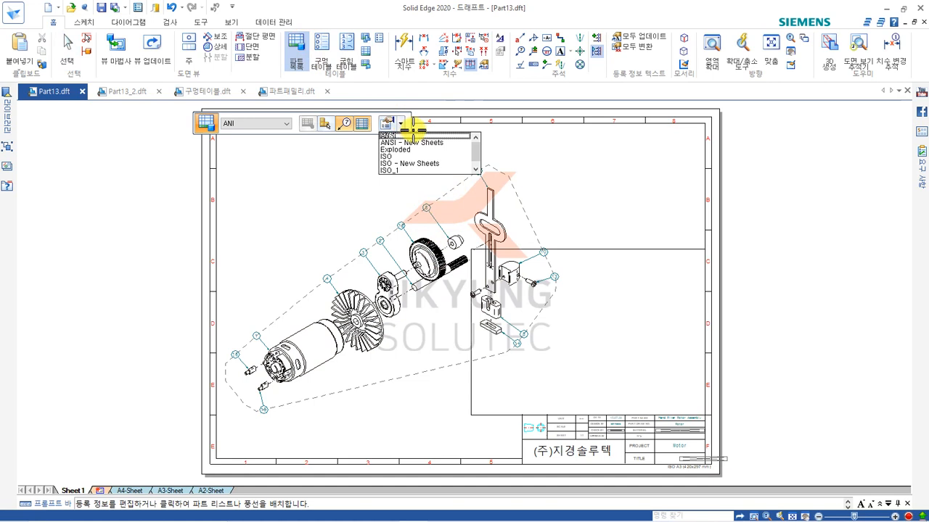
{"action": "left_click", "coordinate": [395, 170]}
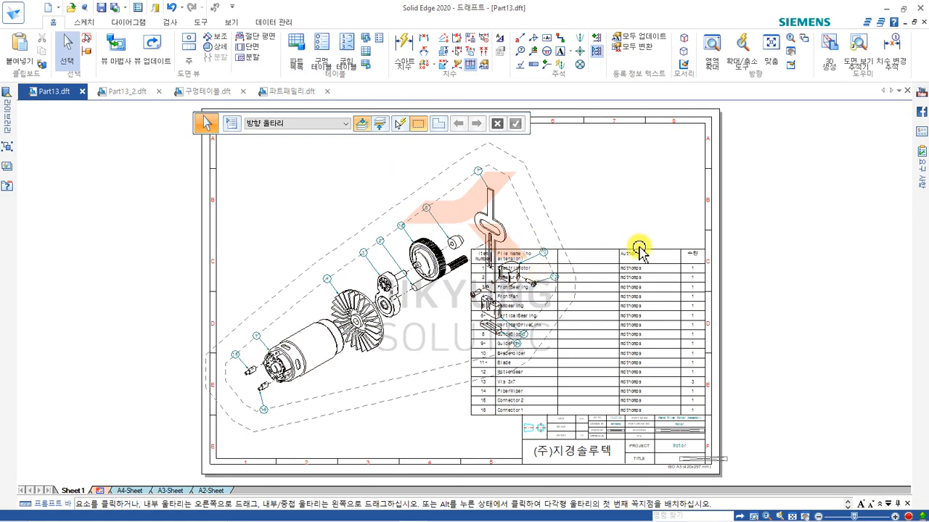
{"action": "middle_click_drag", "start_coordinate": [775, 229], "coordinate": [741, 213]}
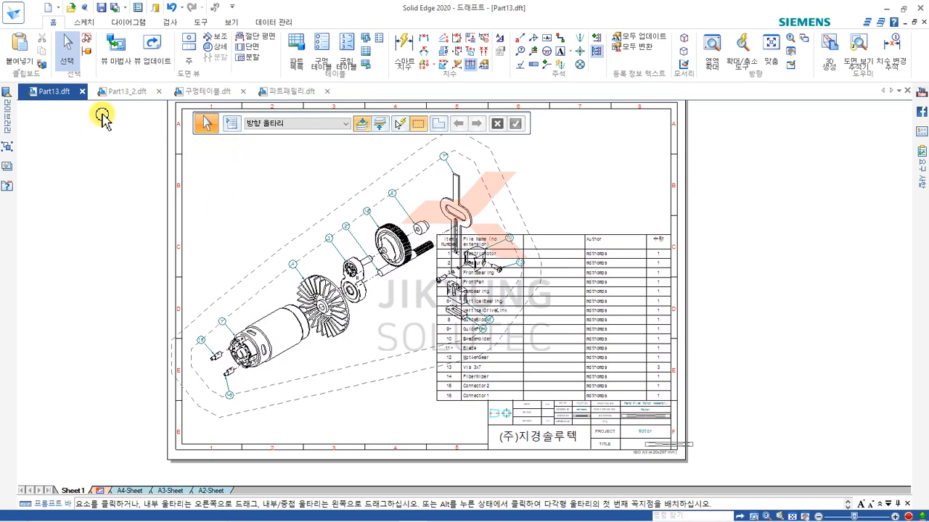
Switch to the Part13_2.dft drawing and start a parts list for its assembly view.
{"action": "left_click", "coordinate": [125, 93]}
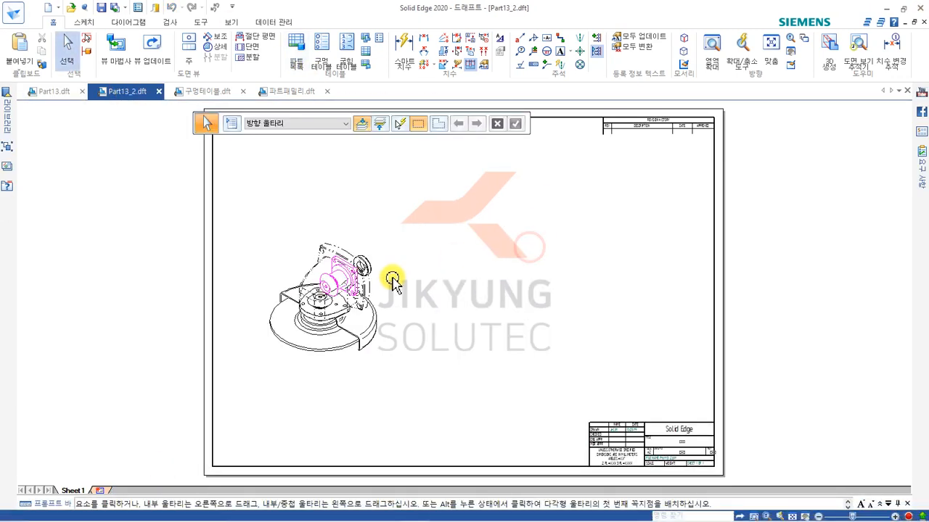
{"action": "scroll", "coordinate": [392, 277], "scroll_direction": "up", "scroll_amount": 3}
{"action": "middle_click_drag", "start_coordinate": [407, 248], "coordinate": [363, 261]}
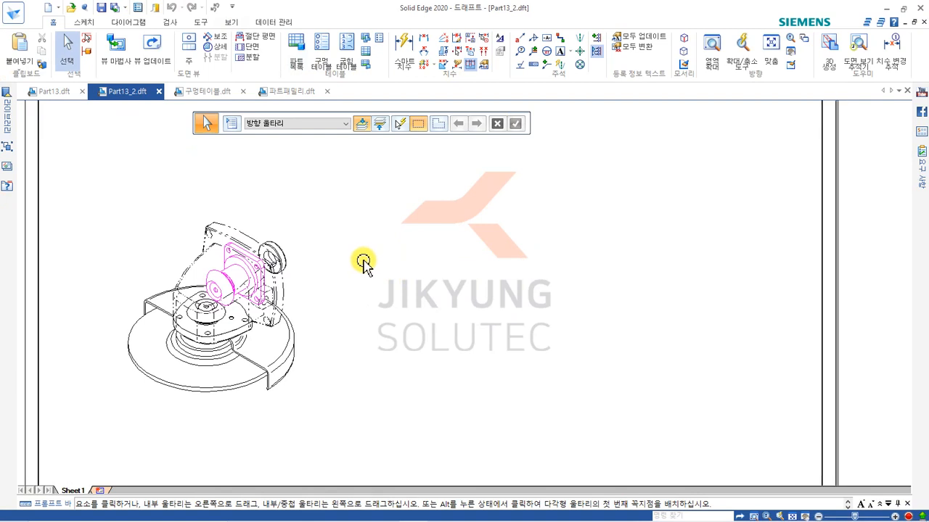
{"action": "scroll", "coordinate": [317, 309], "scroll_direction": "up", "scroll_amount": 1}
{"action": "middle_click_drag", "start_coordinate": [317, 309], "coordinate": [322, 327]}
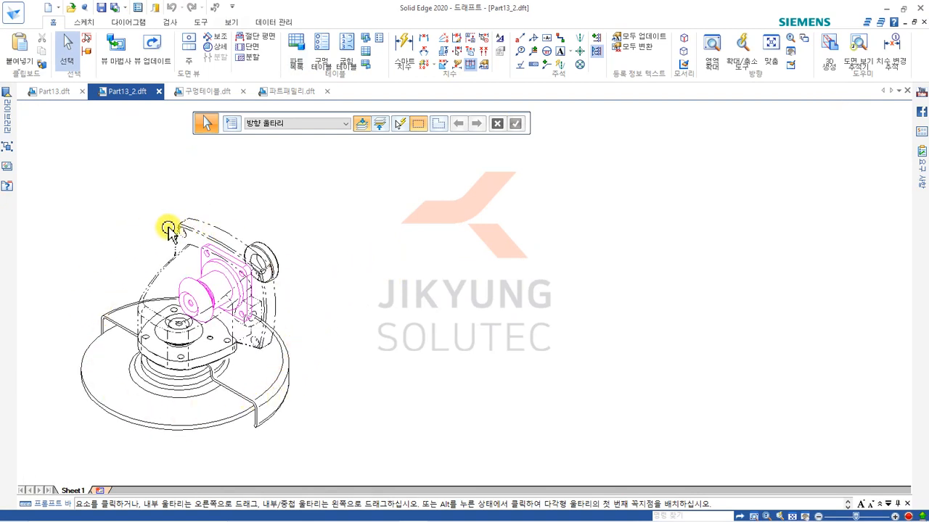
{"action": "middle_click_drag", "start_coordinate": [320, 239], "coordinate": [315, 245]}
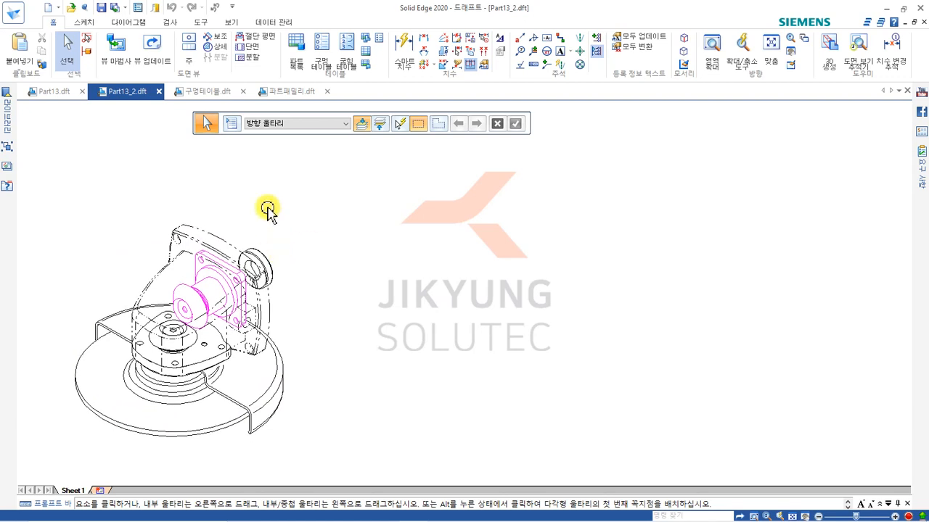
{"action": "left_click", "coordinate": [295, 50]}
{"action": "left_click", "coordinate": [232, 296]}
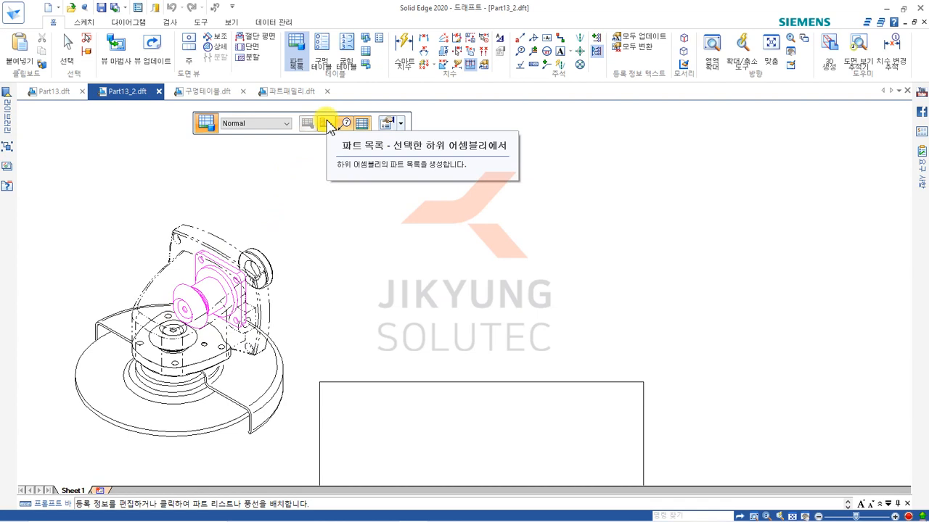
Choose the subassembly plate1.asm:1 as the source of the parts list.
{"action": "left_click", "coordinate": [326, 125]}
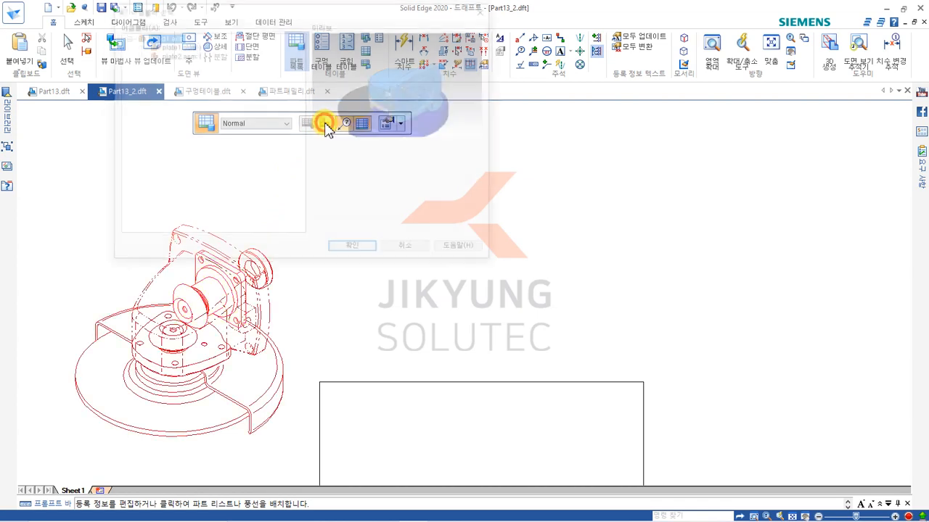
{"action": "left_click", "coordinate": [170, 46]}
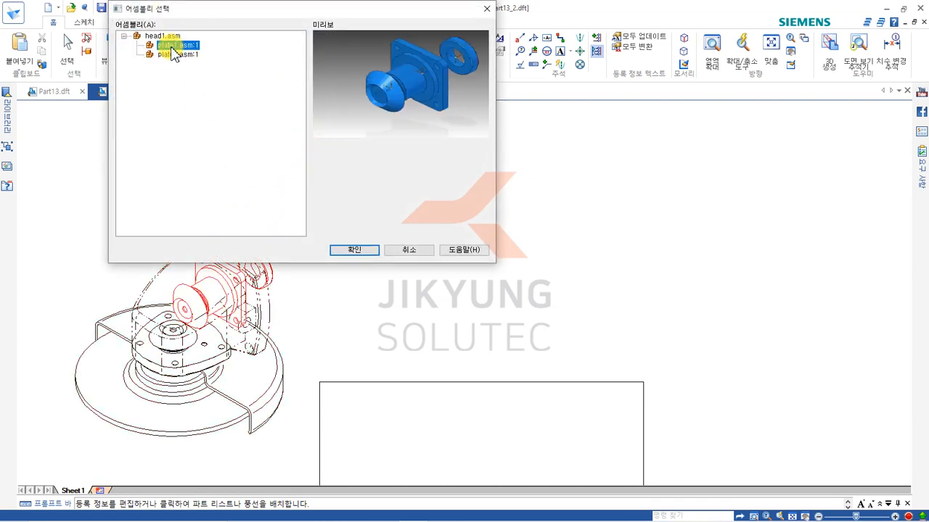
{"action": "left_click", "coordinate": [173, 55]}
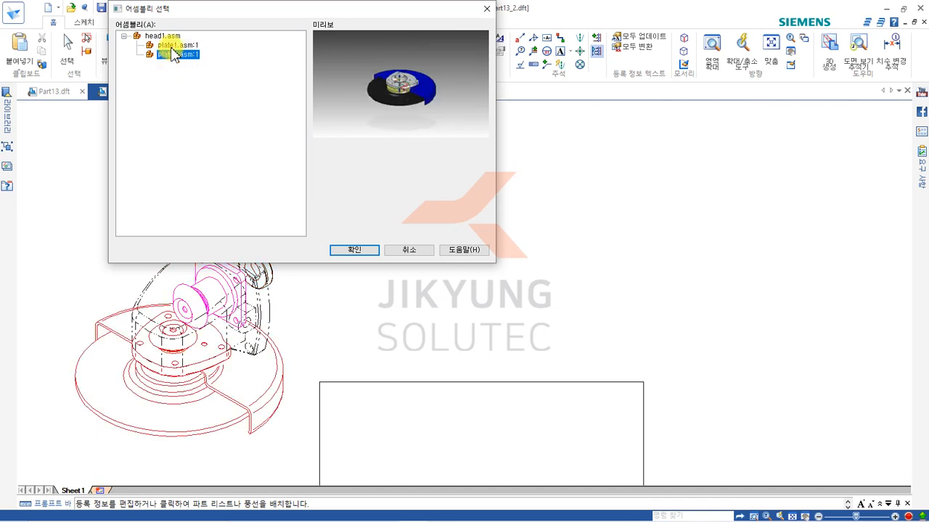
{"action": "left_click", "coordinate": [354, 250]}
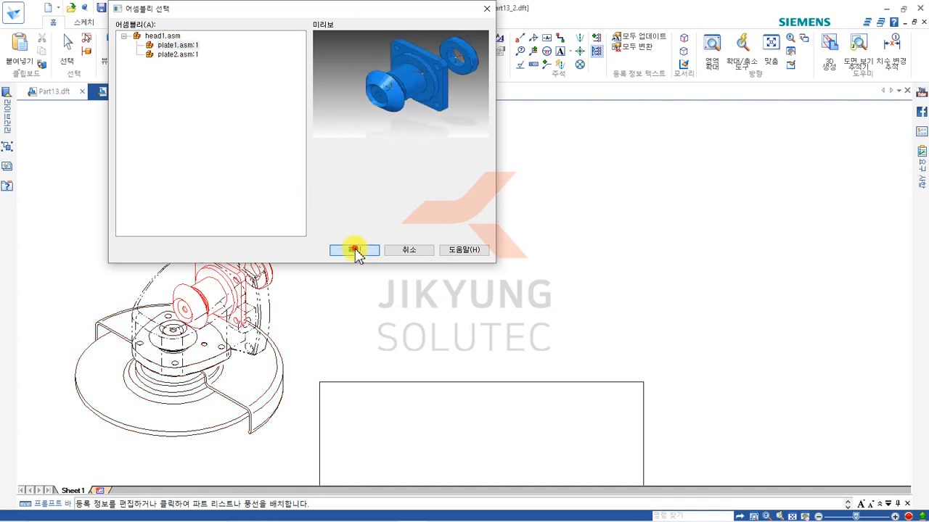
Place the subassembly's parts list and its automatic balloons, with the table beside the assembly view.
{"action": "scroll", "coordinate": [450, 276], "scroll_direction": "down", "scroll_amount": 4}
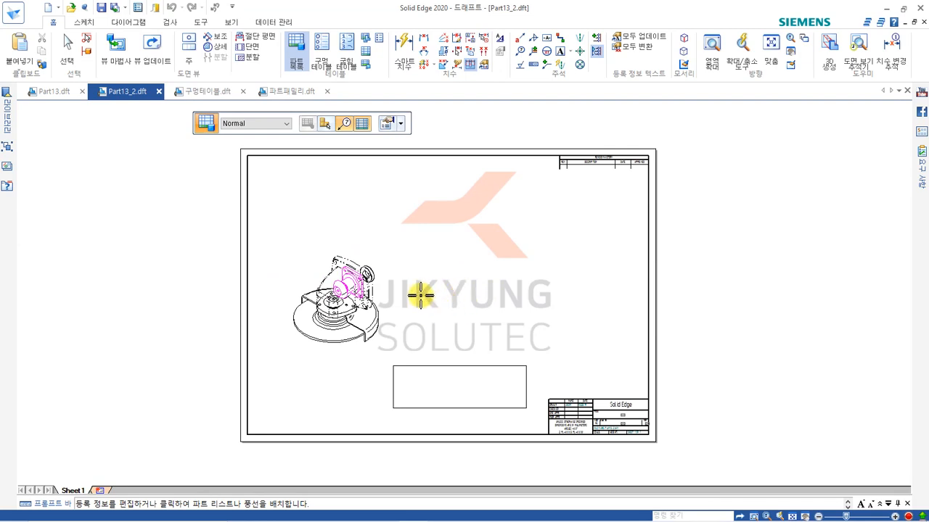
{"action": "left_click", "coordinate": [402, 363]}
{"action": "left_click_drag", "start_coordinate": [441, 369], "coordinate": [463, 234]}
{"action": "left_click", "coordinate": [442, 345]}
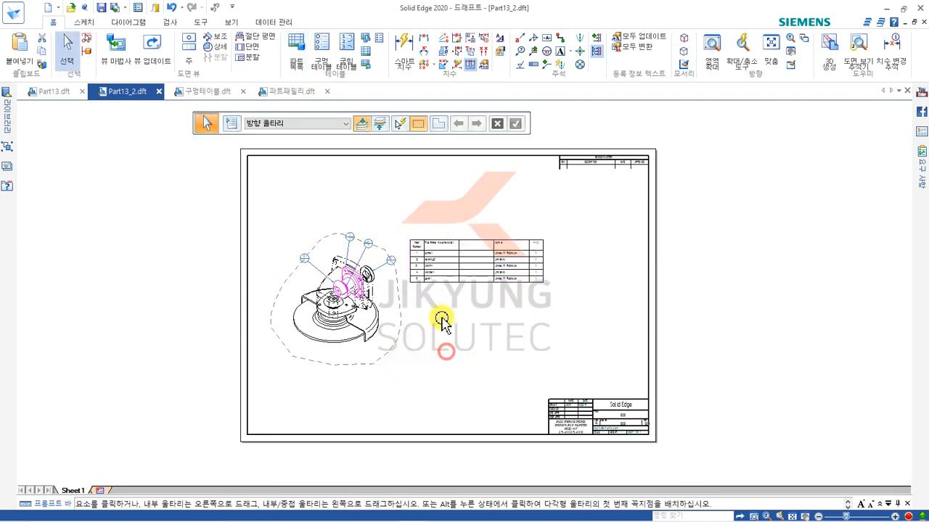
{"action": "scroll", "coordinate": [425, 307], "scroll_direction": "up", "scroll_amount": 5}
{"action": "middle_click_drag", "start_coordinate": [391, 378], "coordinate": [428, 368]}
{"action": "scroll", "coordinate": [499, 352], "scroll_direction": "down", "scroll_amount": 3}
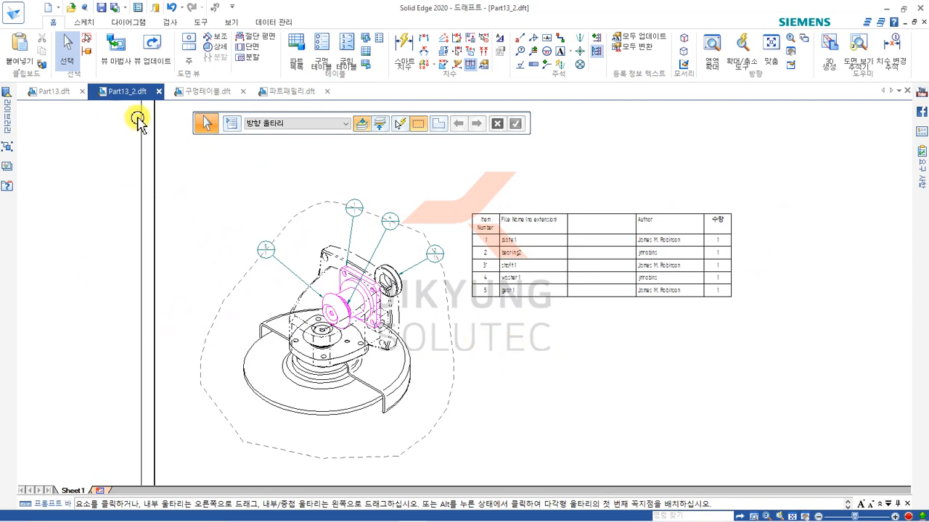
In 구멍테이블.dft, start a hole table and define its origin at the plate's small center hole with X and Y axes.
{"action": "left_click", "coordinate": [190, 91]}
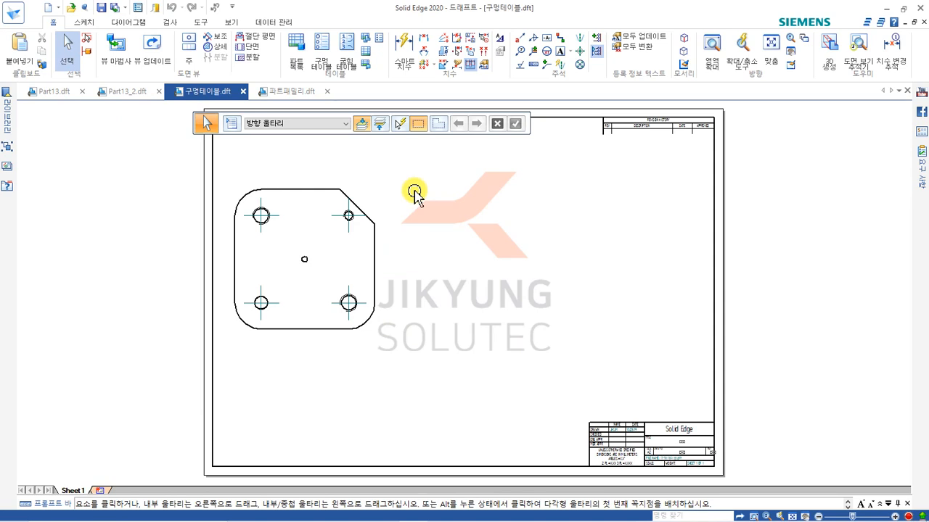
{"action": "left_click", "coordinate": [318, 46]}
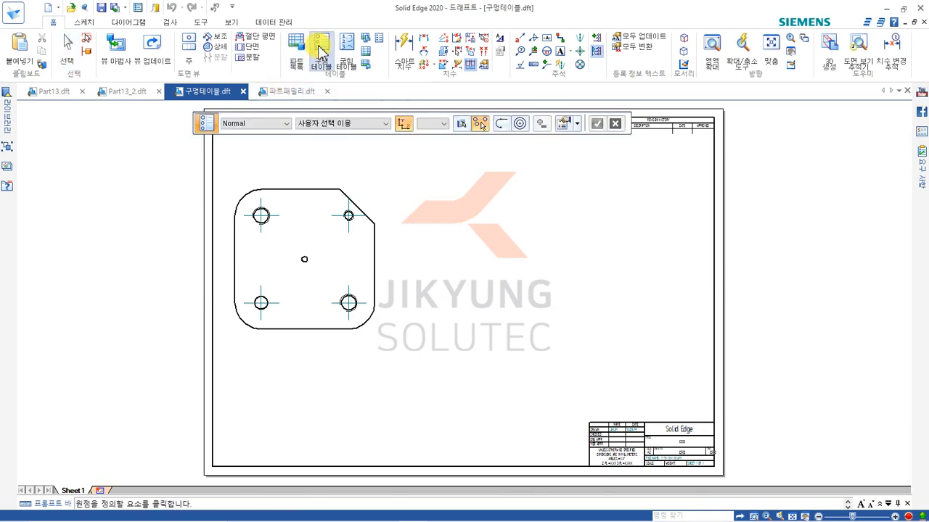
{"action": "scroll", "coordinate": [319, 254], "scroll_direction": "up", "scroll_amount": 3}
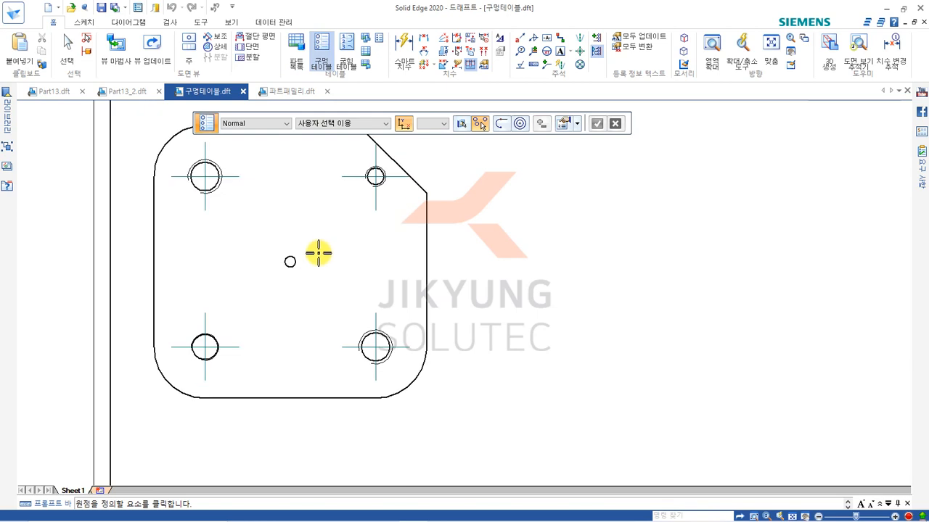
{"action": "scroll", "coordinate": [312, 291], "scroll_direction": "up", "scroll_amount": 1}
{"action": "left_click", "coordinate": [273, 330]}
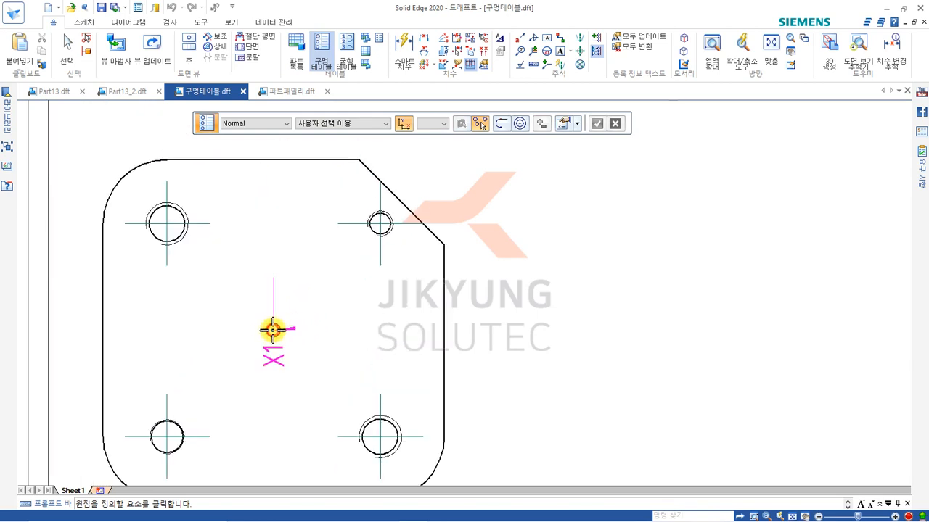
{"action": "left_click", "coordinate": [358, 330]}
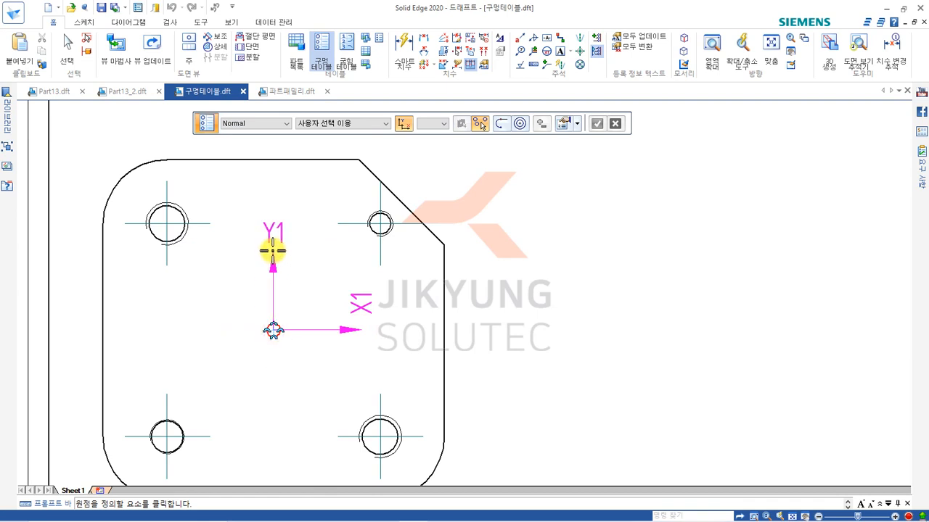
{"action": "left_click", "coordinate": [272, 250]}
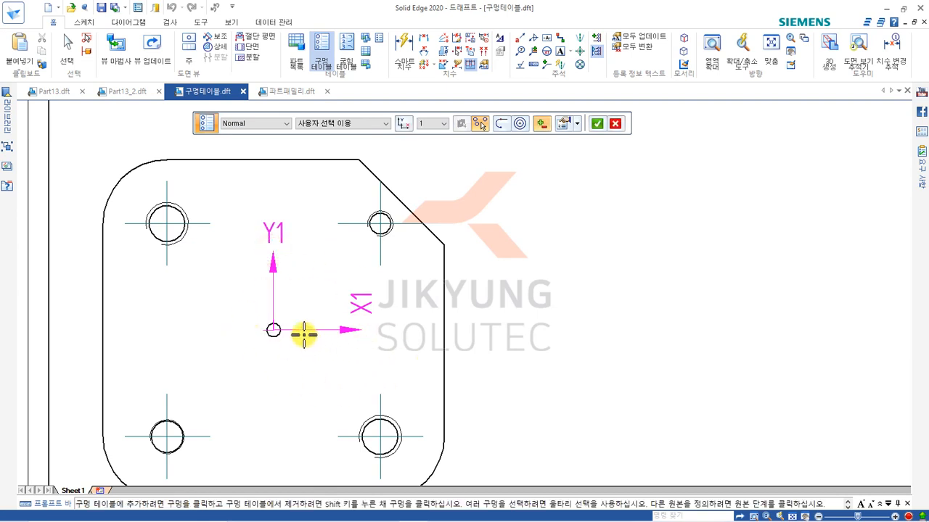
Add all five plate holes to the hole table and place the table beside the plate view, level with its upper half.
{"action": "scroll", "coordinate": [304, 334], "scroll_direction": "down", "scroll_amount": 1}
{"action": "middle_click_drag", "start_coordinate": [333, 338], "coordinate": [359, 298]}
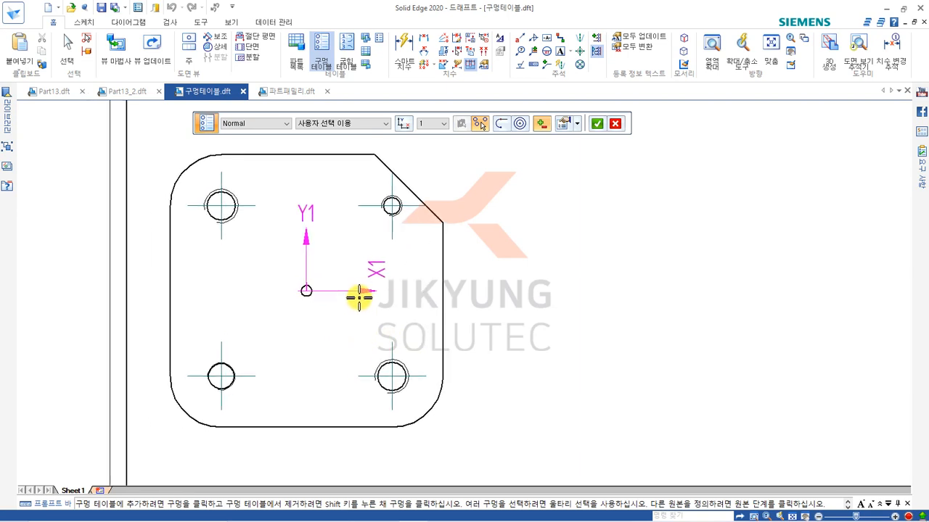
{"action": "mouse_move", "coordinate": [143, 137]}
{"action": "left_mouse_down"}
{"action": "mouse_move", "coordinate": [265, 348]}
{"action": "mouse_move", "coordinate": [429, 445]}
{"action": "mouse_move", "coordinate": [468, 455]}
{"action": "left_mouse_up"}
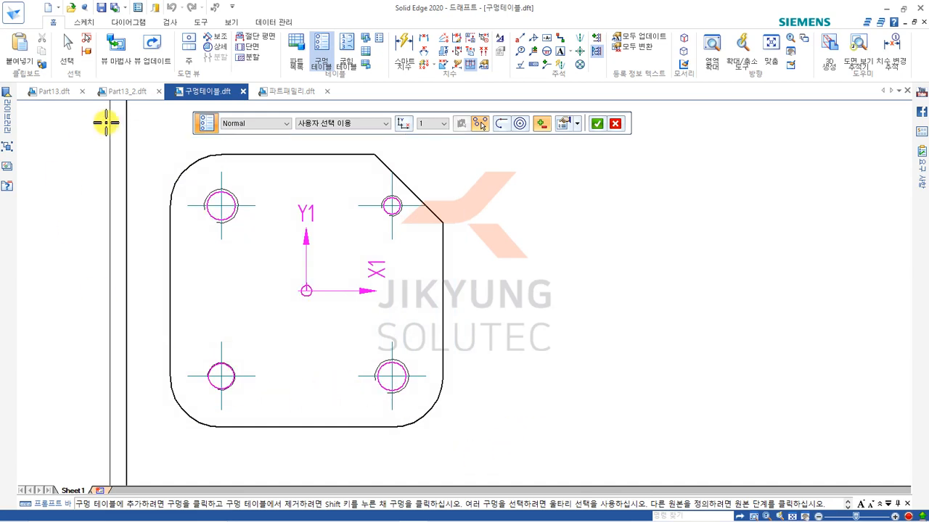
{"action": "left_click", "coordinate": [603, 124]}
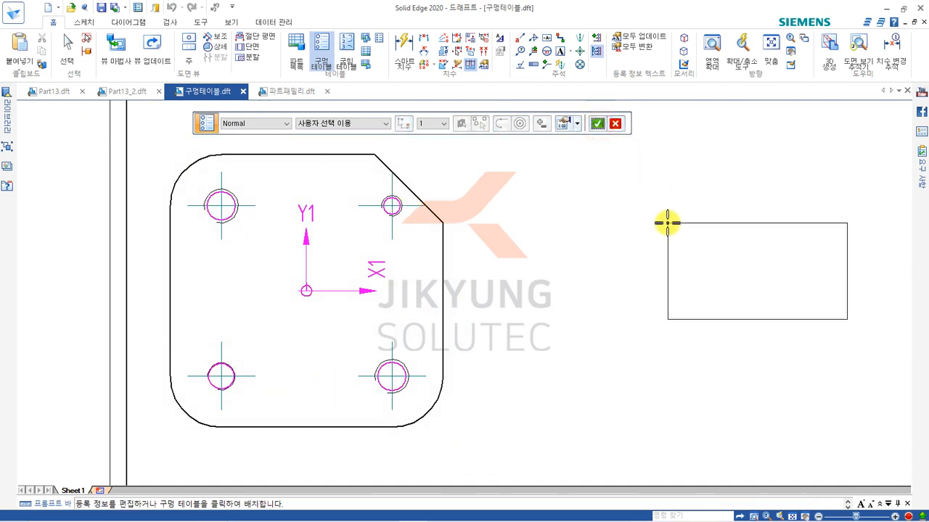
{"action": "left_click", "coordinate": [535, 184]}
{"action": "middle_click_drag", "start_coordinate": [560, 184], "coordinate": [547, 199]}
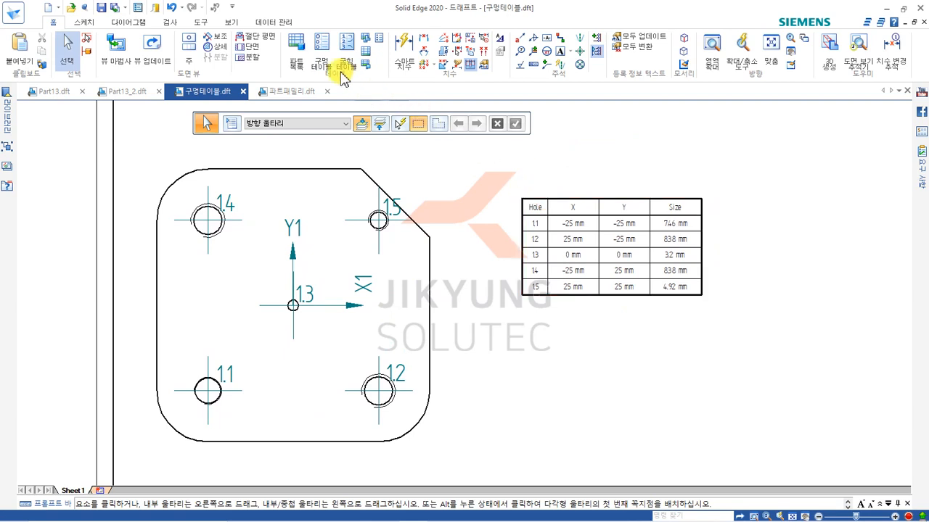
{"action": "left_click", "coordinate": [321, 57]}
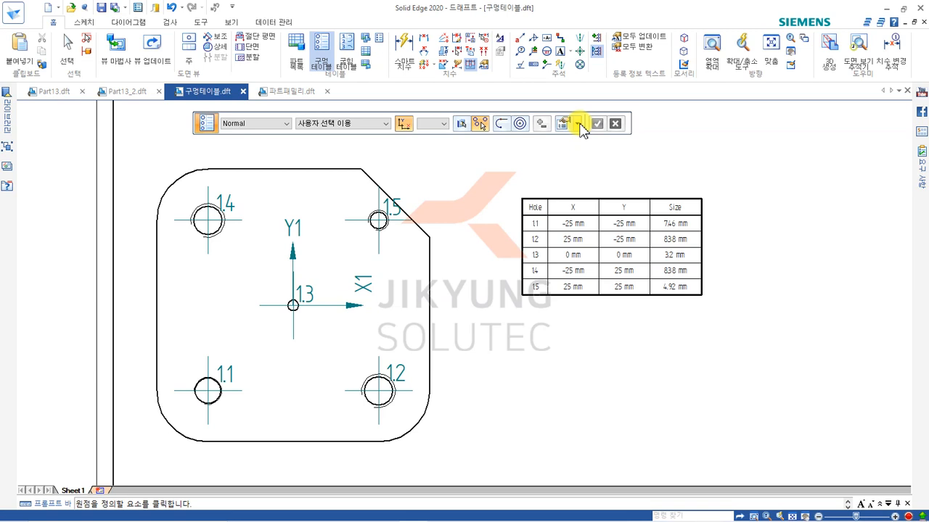
{"action": "key", "text": "Escape"}
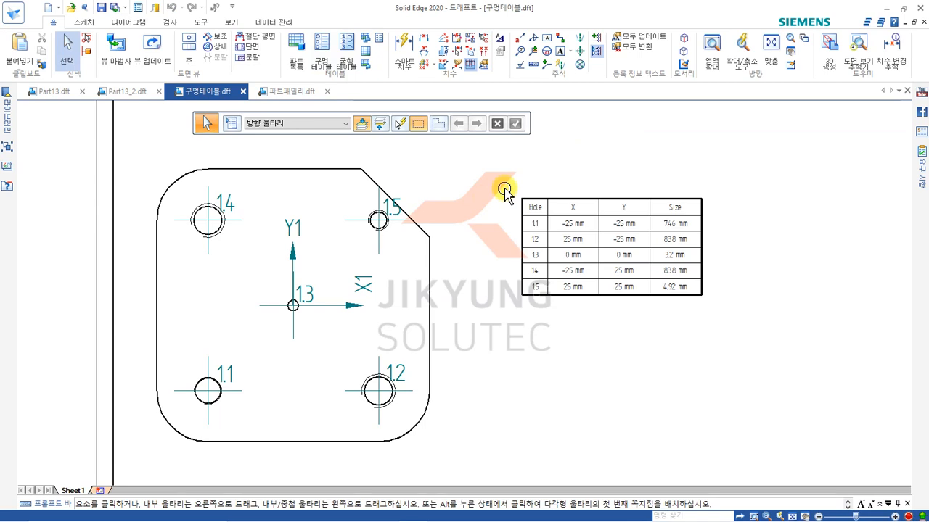
In 파트패밀리.dft, start a part family table from the round flange view, using variables BossDia, BossThick, MtgHoleDia, FlangeThick, BoreDia and FlangeDia.
{"action": "left_click", "coordinate": [288, 91]}
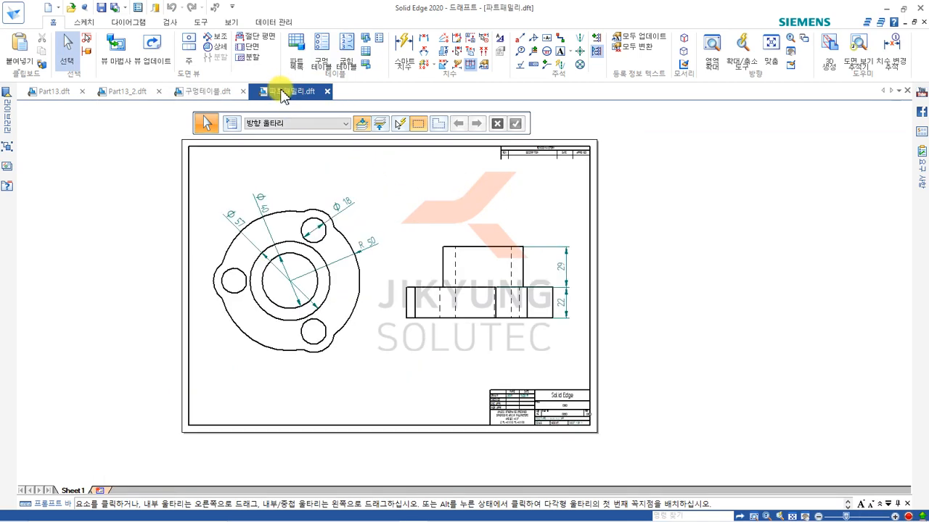
{"action": "scroll", "coordinate": [384, 276], "scroll_direction": "up", "scroll_amount": 3}
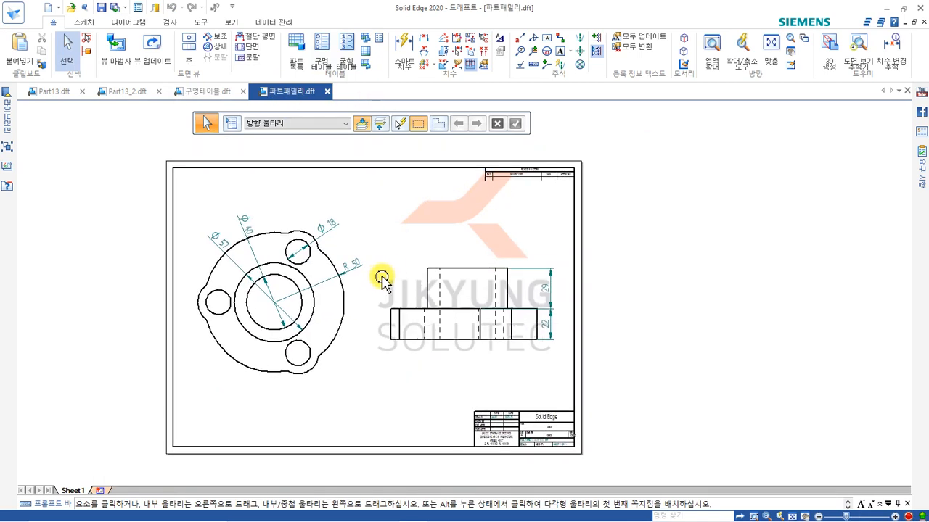
{"action": "scroll", "coordinate": [406, 257], "scroll_direction": "down", "scroll_amount": 2}
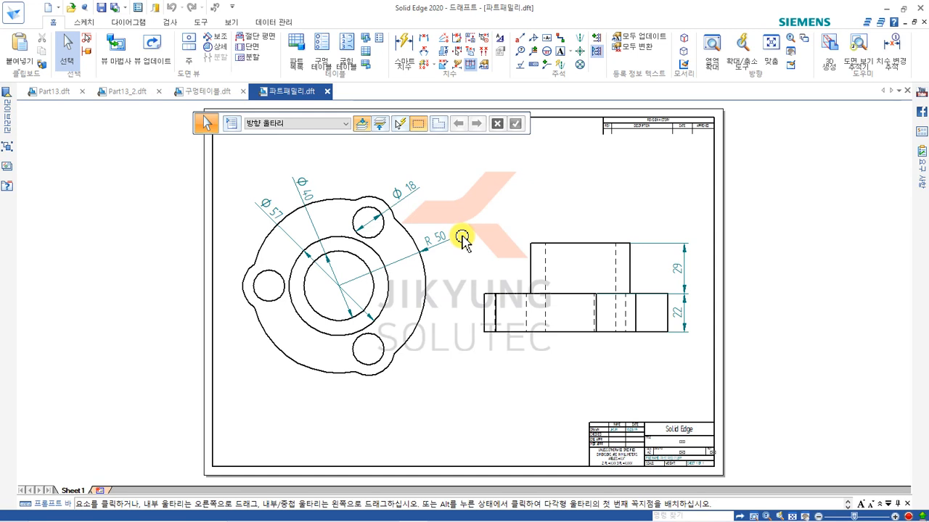
{"action": "left_click", "coordinate": [368, 45]}
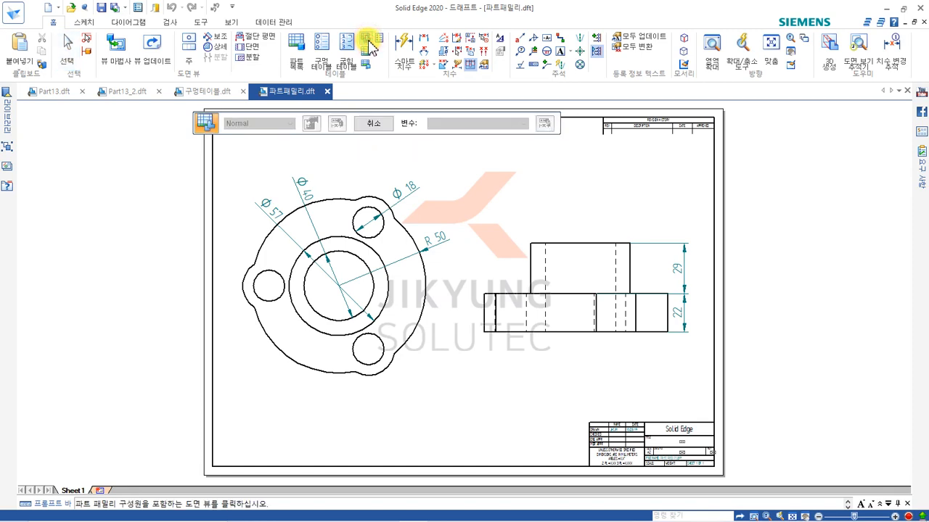
{"action": "left_click", "coordinate": [324, 193]}
{"action": "left_click_drag", "start_coordinate": [302, 90], "coordinate": [381, 72]}
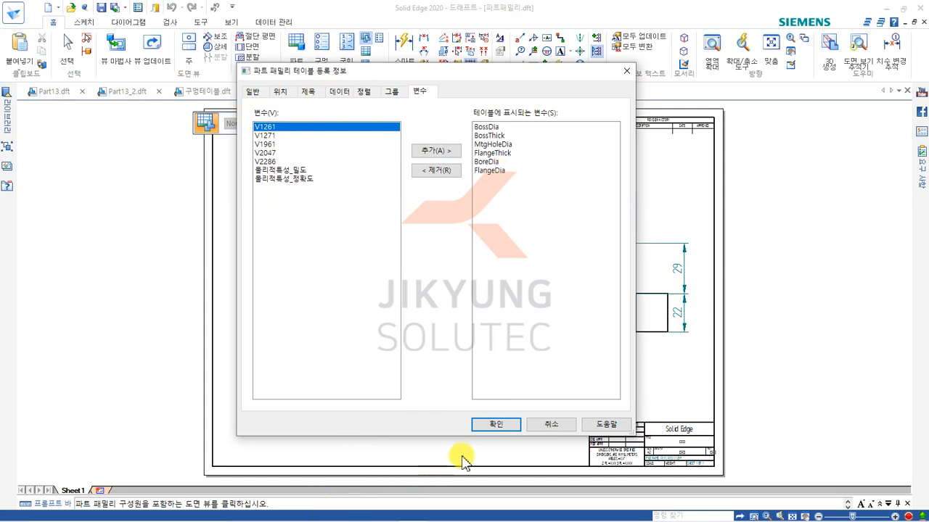
{"action": "left_click", "coordinate": [496, 425]}
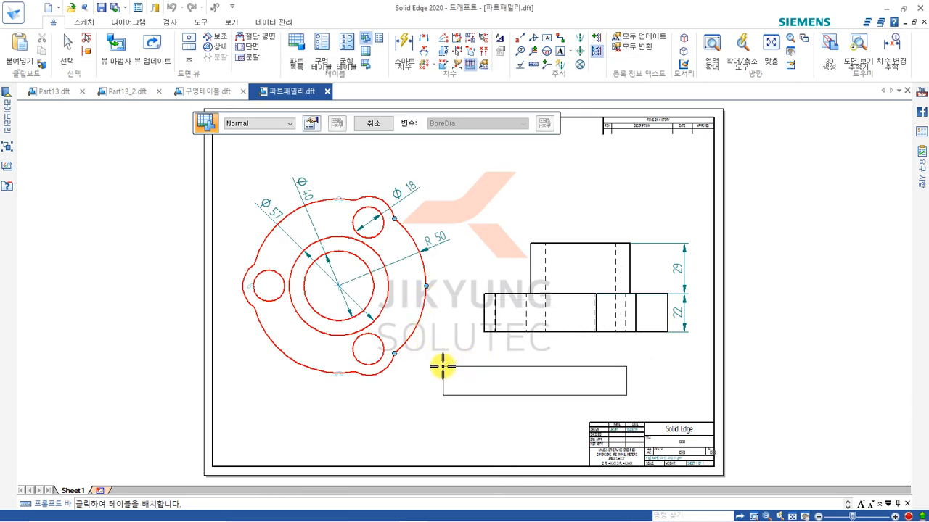
Place the part family table in the free area between the flange's side view and the title block.
{"action": "left_click", "coordinate": [440, 363]}
{"action": "scroll", "coordinate": [518, 395], "scroll_direction": "up", "scroll_amount": 5}
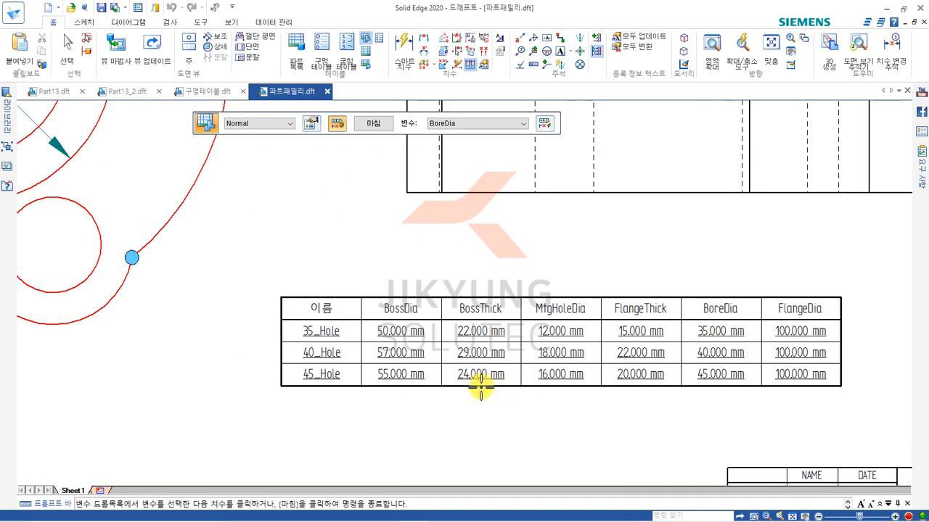
{"action": "scroll", "coordinate": [464, 390], "scroll_direction": "up", "scroll_amount": 1}
{"action": "middle_click_drag", "start_coordinate": [401, 404], "coordinate": [334, 359]}
{"action": "scroll", "coordinate": [383, 196], "scroll_direction": "down", "scroll_amount": 4}
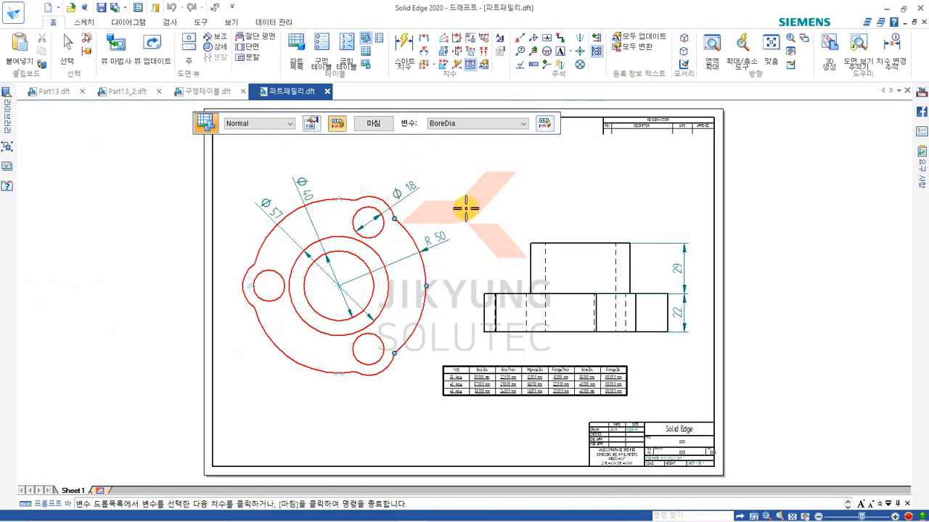
{"action": "scroll", "coordinate": [514, 317], "scroll_direction": "up", "scroll_amount": 1}
{"action": "scroll", "coordinate": [508, 326], "scroll_direction": "up", "scroll_amount": 1}
{"action": "middle_click_drag", "start_coordinate": [526, 349], "coordinate": [535, 350]}
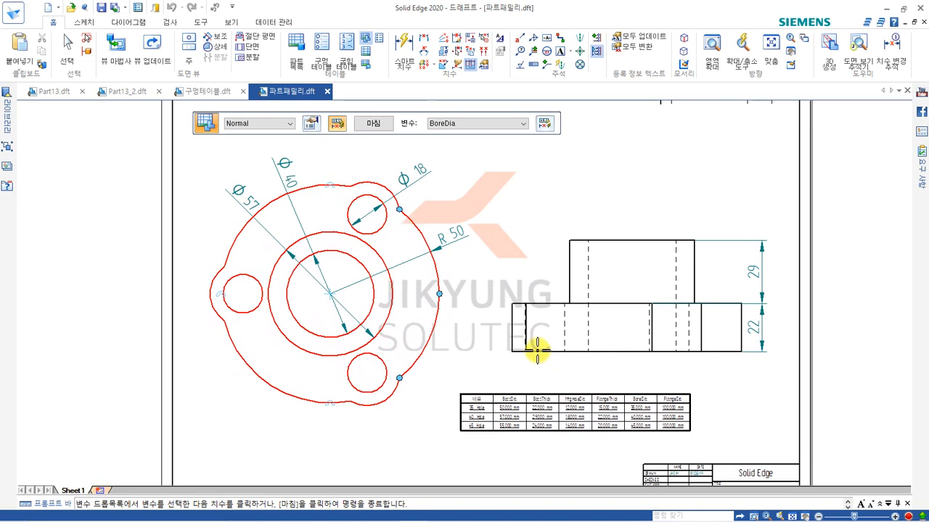